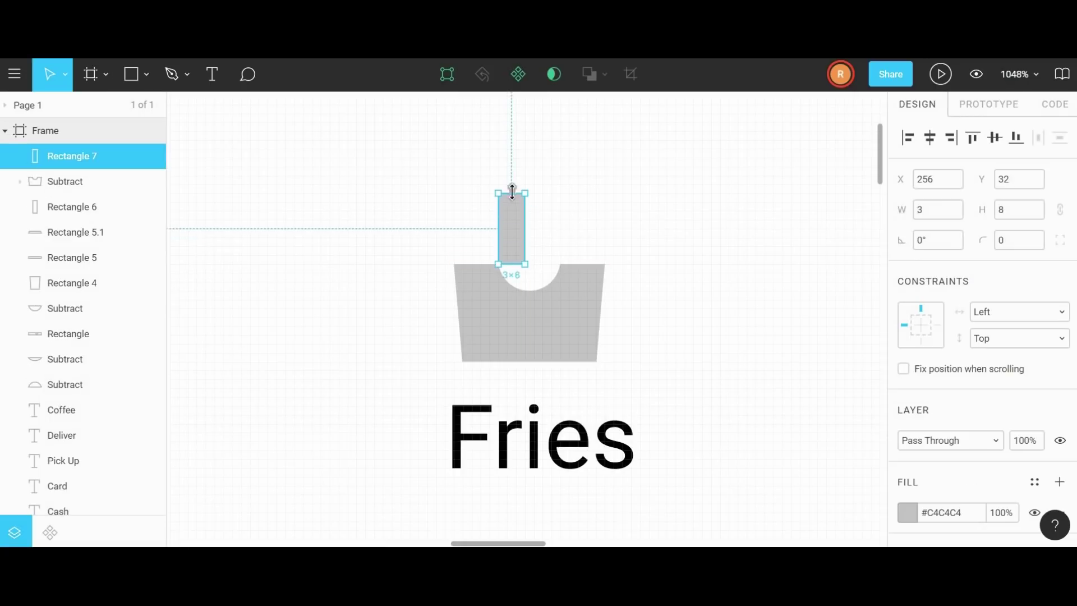
Step: Build fries above the carton by repositioning, lengthening and duplicating the narrow rectangle
key(shift+x)
drag(521, 229, 538, 230)
drag(531, 193, 530, 176)
alt+drag(531, 196, 576, 191)
drag(574, 230, 488, 240)
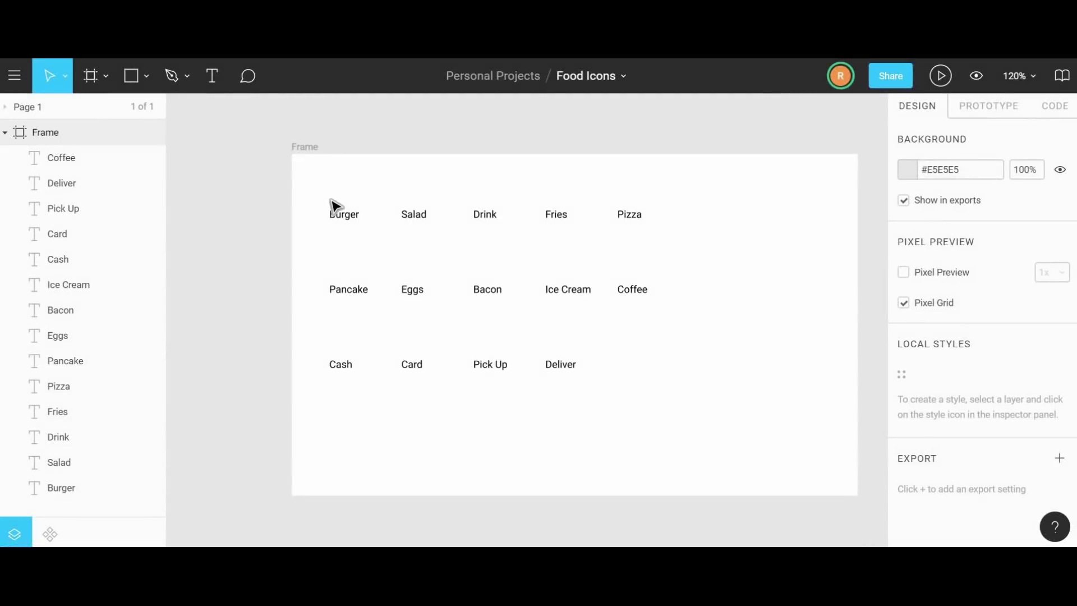
Step: Draw an 18 × 18 circle above the Burger label
scroll(336, 207, up, 3)
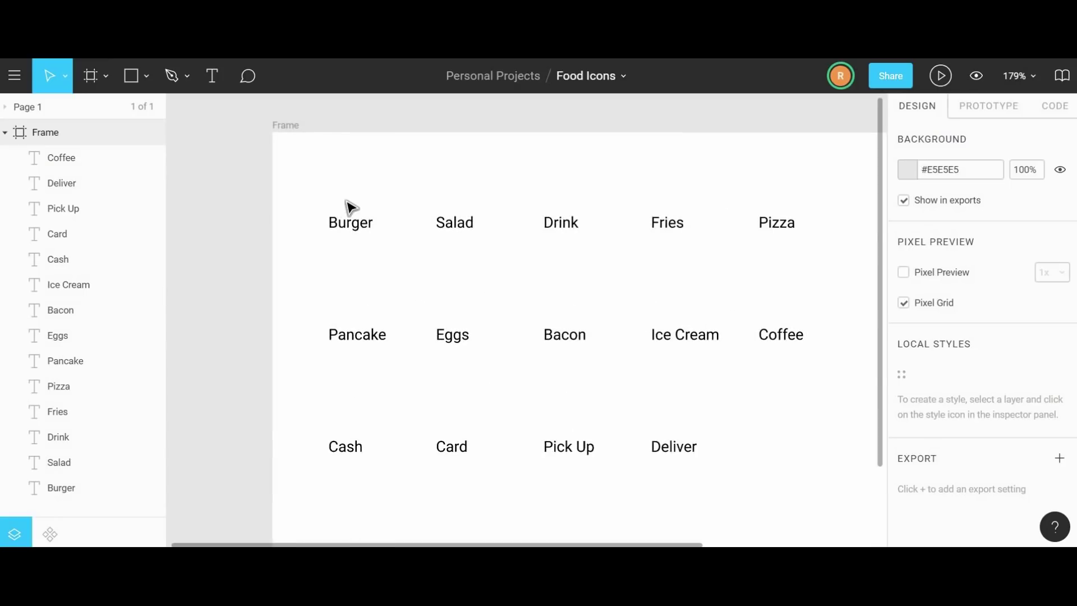
scroll(351, 209, up, 2)
scroll(350, 208, up, 2)
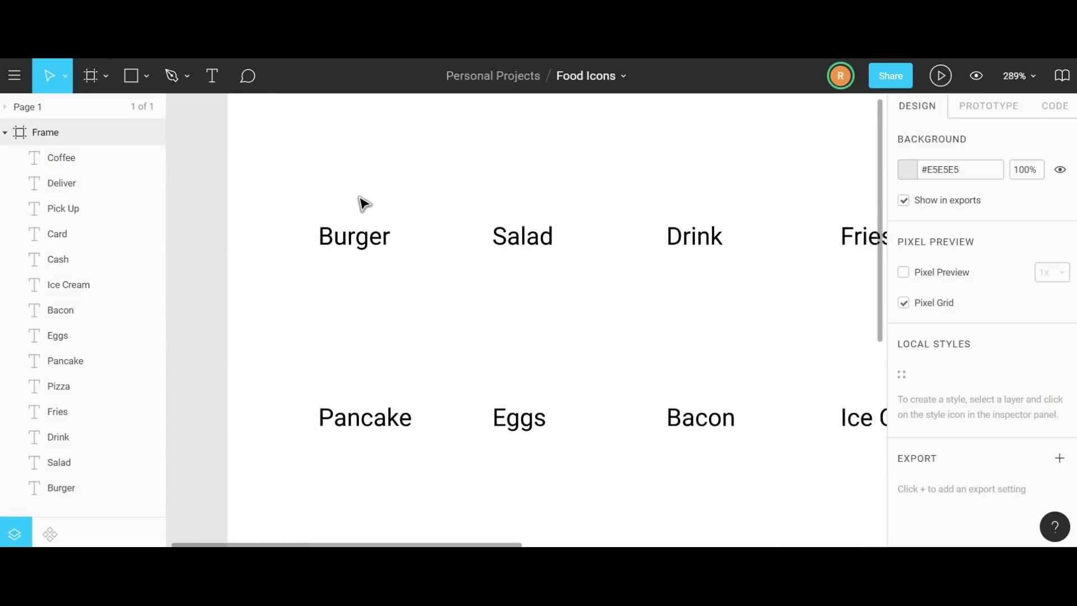
scroll(364, 204, up, 4)
scroll(359, 198, up, 4)
drag(340, 206, 394, 249)
key(space)
drag(314, 191, 397, 262)
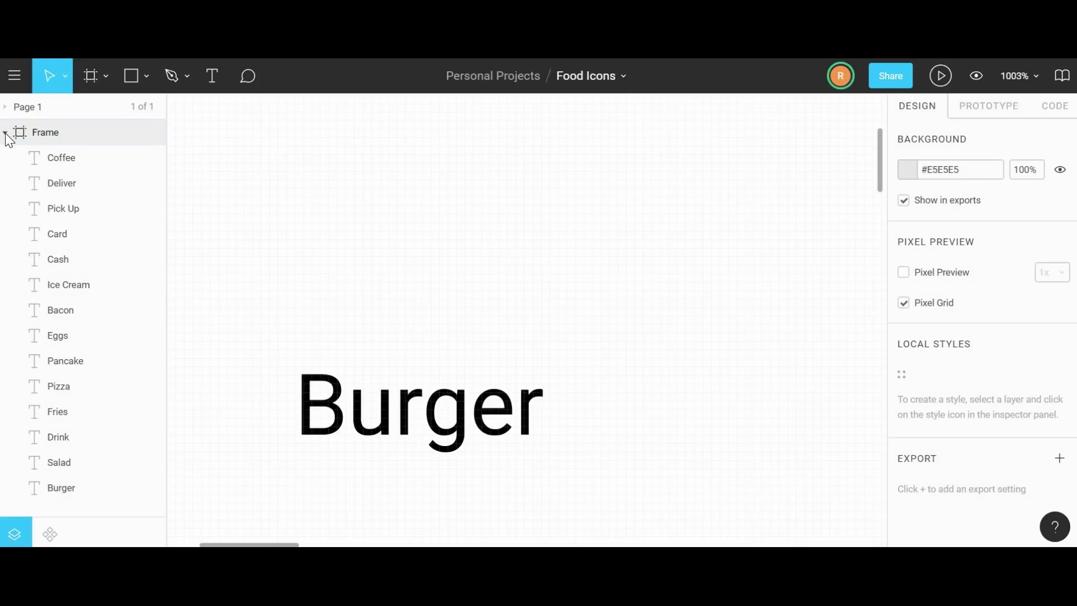
click(148, 74)
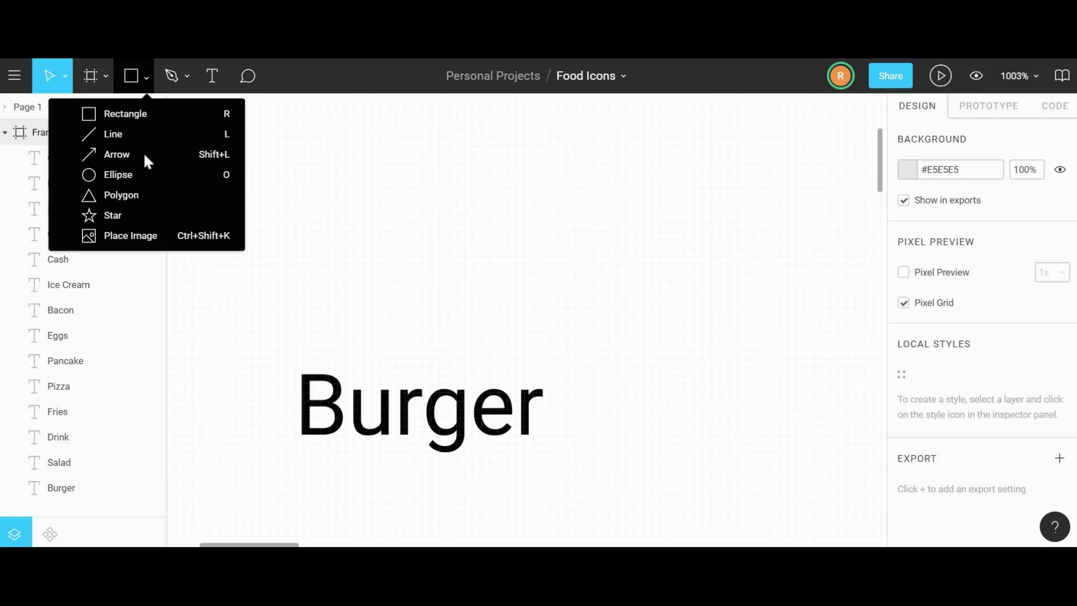
click(127, 185)
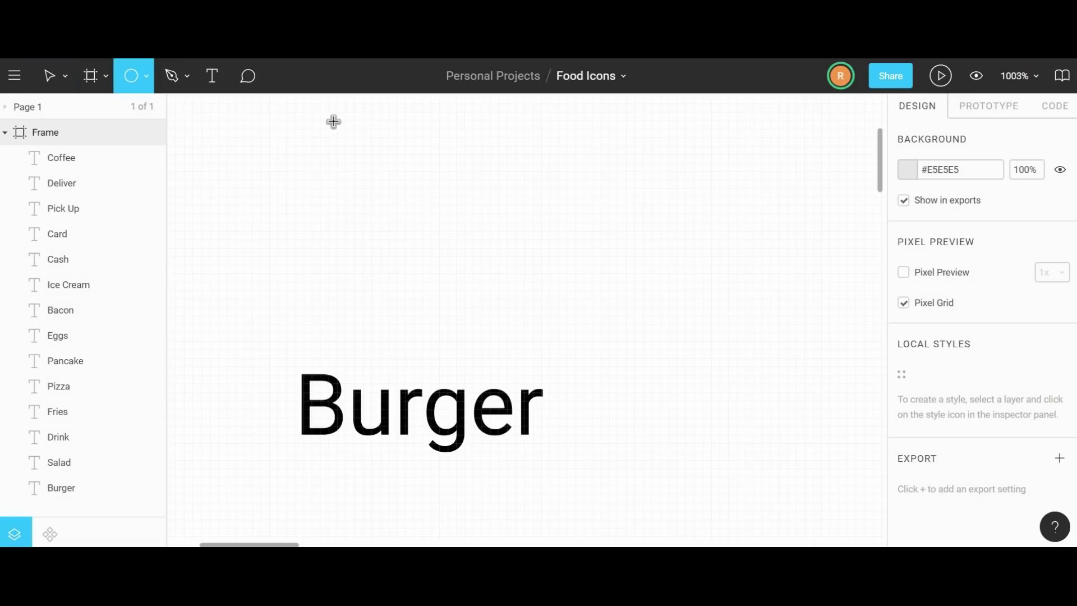
drag(337, 120, 492, 273)
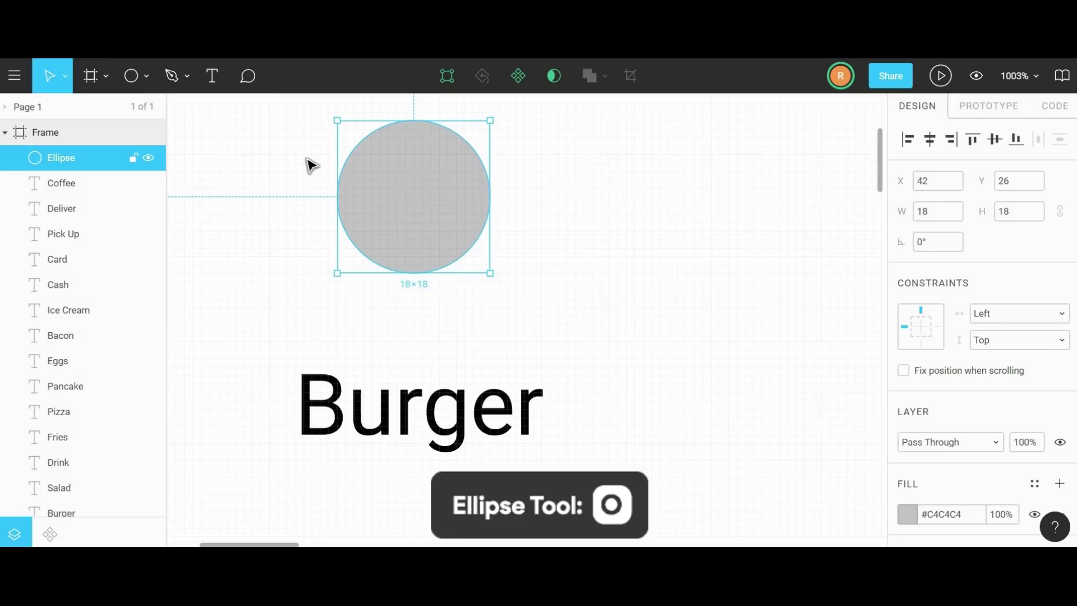
Step: Draw a 36 × 15 rectangle over the lower part of the circle and shift it to Y 33
click(146, 76)
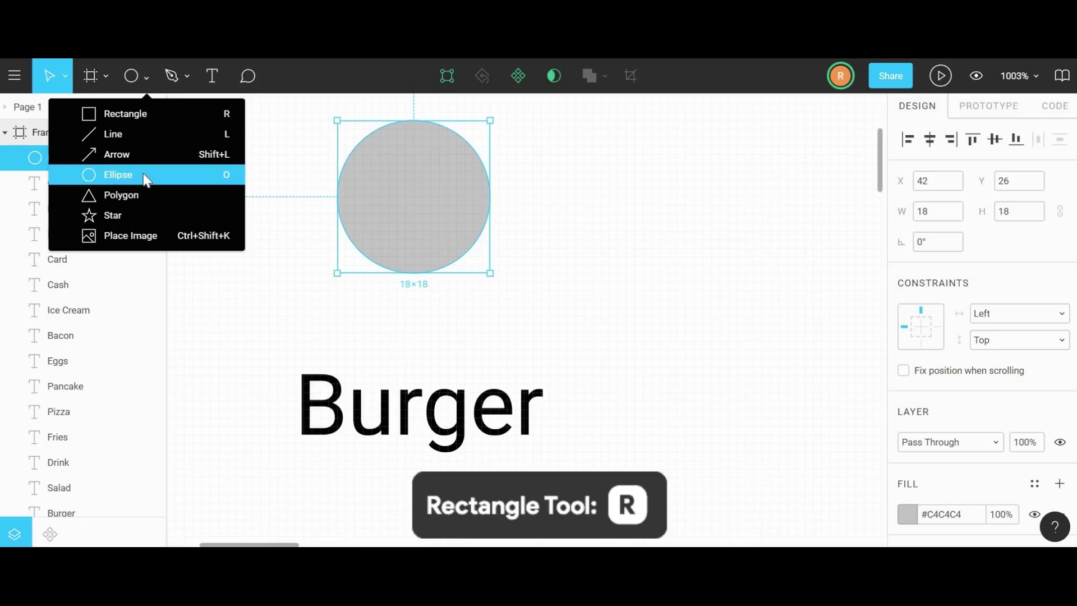
key(r)
mouse_move(268, 188)
mouse_down()
mouse_move(467, 257)
mouse_move(577, 325)
mouse_move(561, 300)
mouse_up()
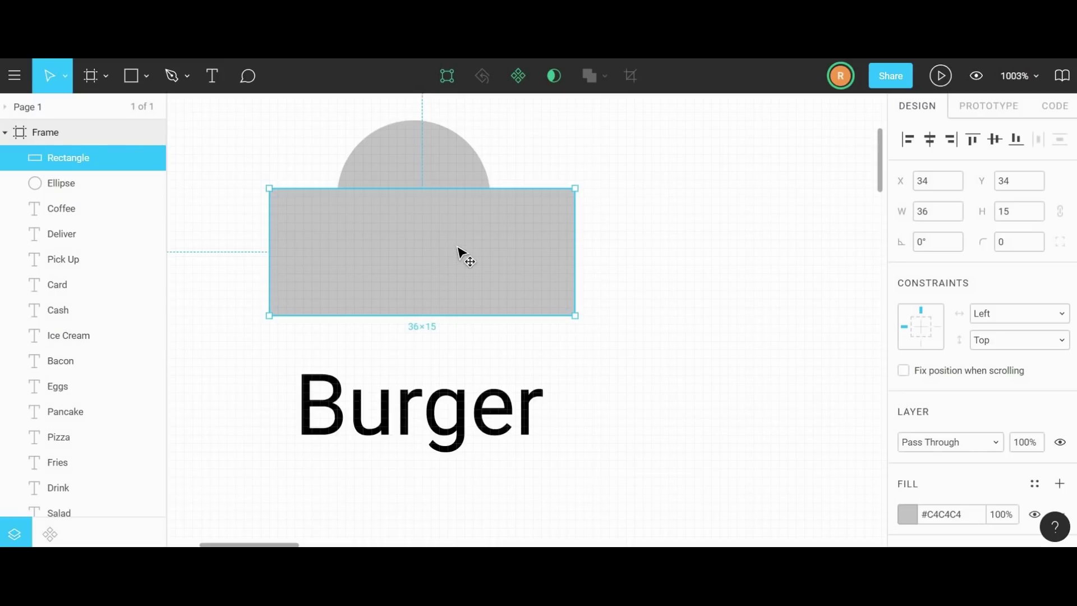
key(Up)
key(Up)
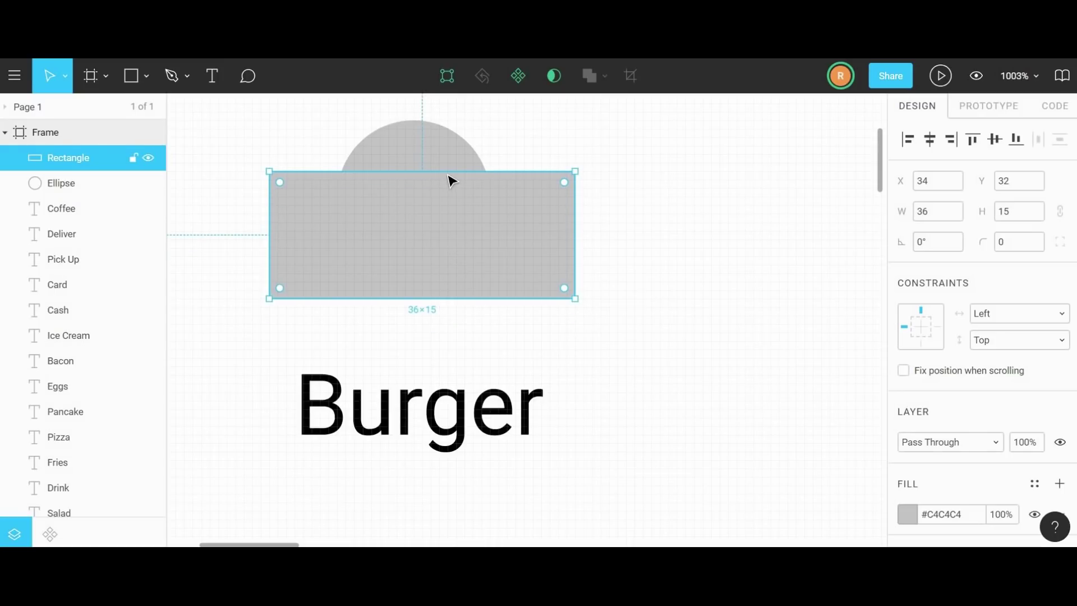
key(Down)
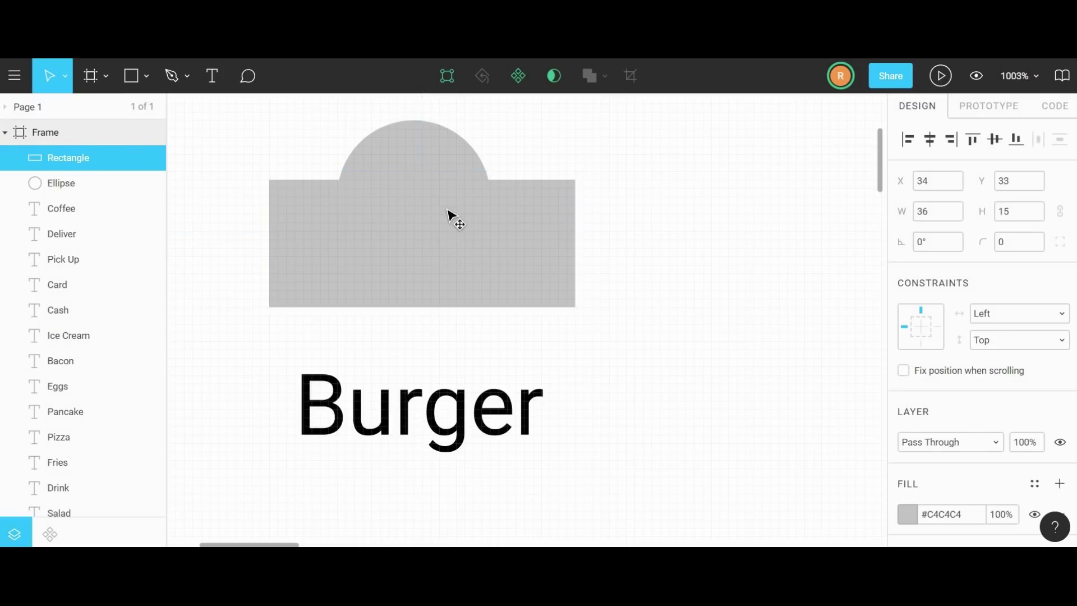
Step: Subtract the rectangle from the circle to leave a dome and flatten the result into one shape
shift+click(452, 165)
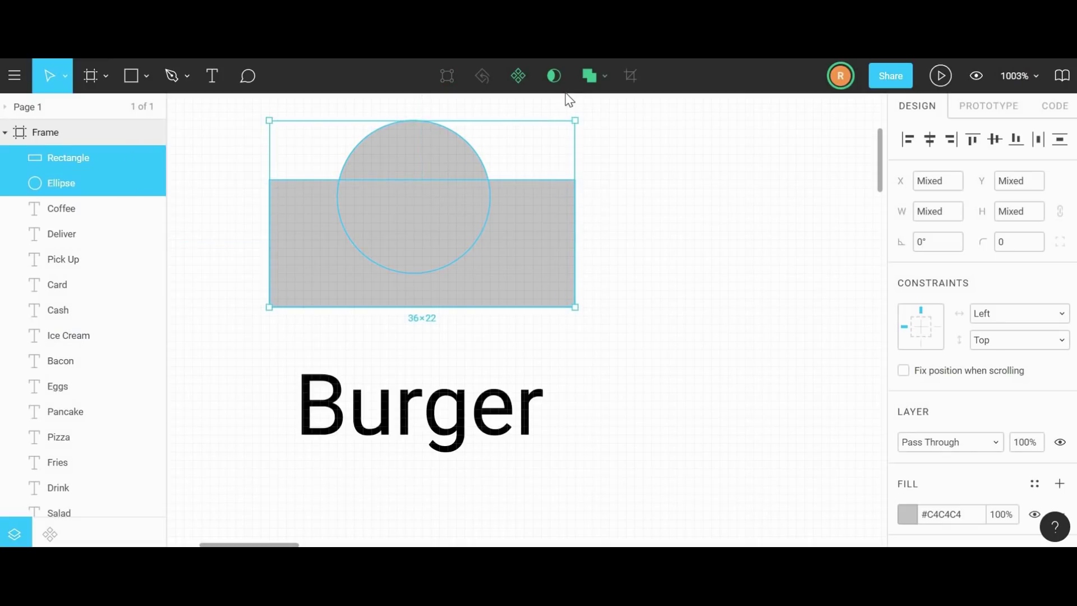
click(601, 79)
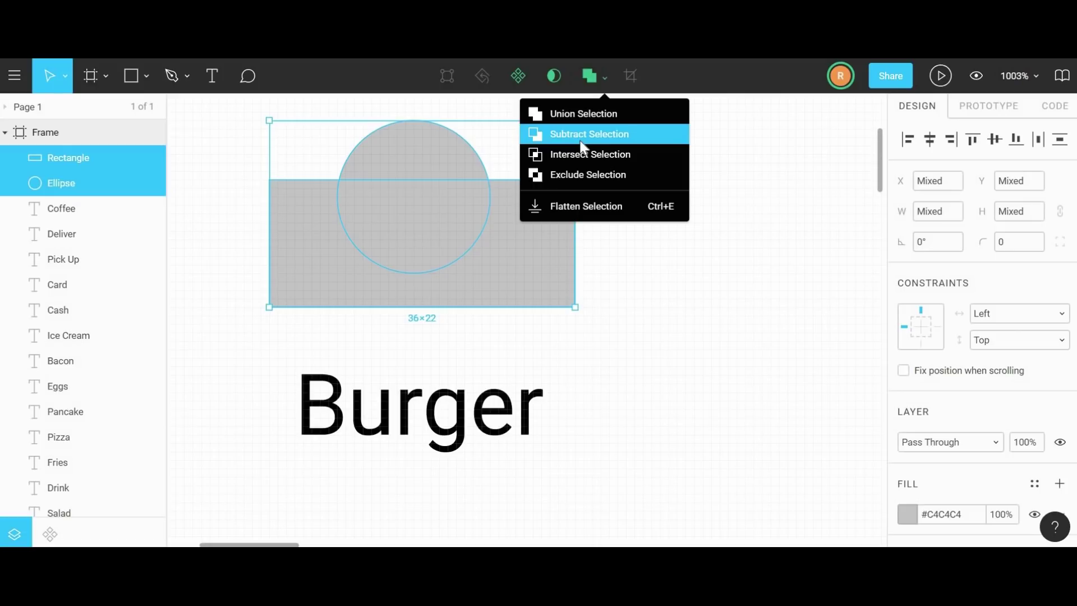
click(564, 143)
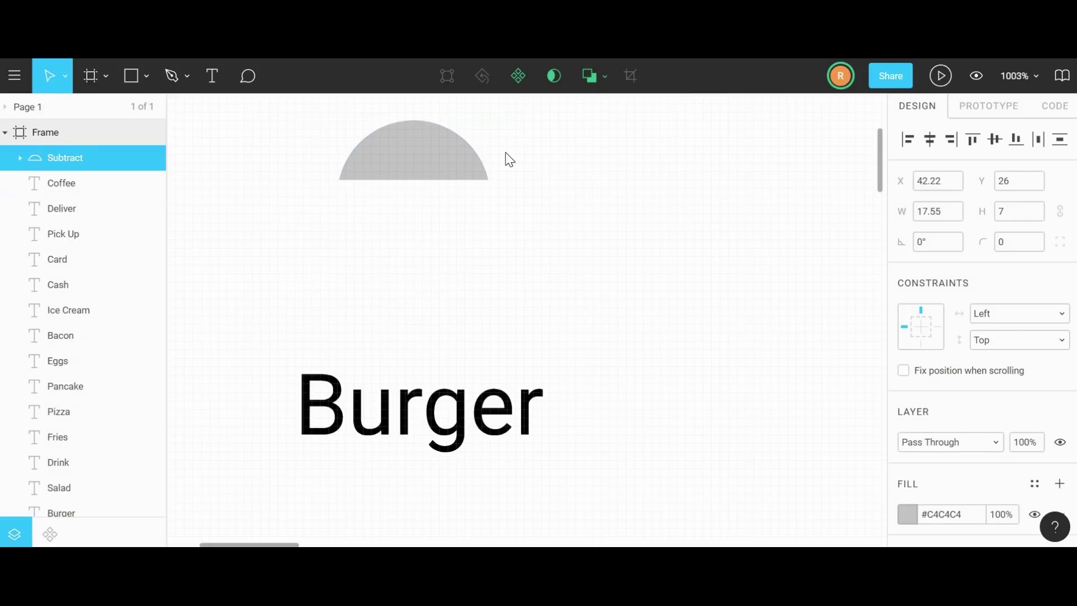
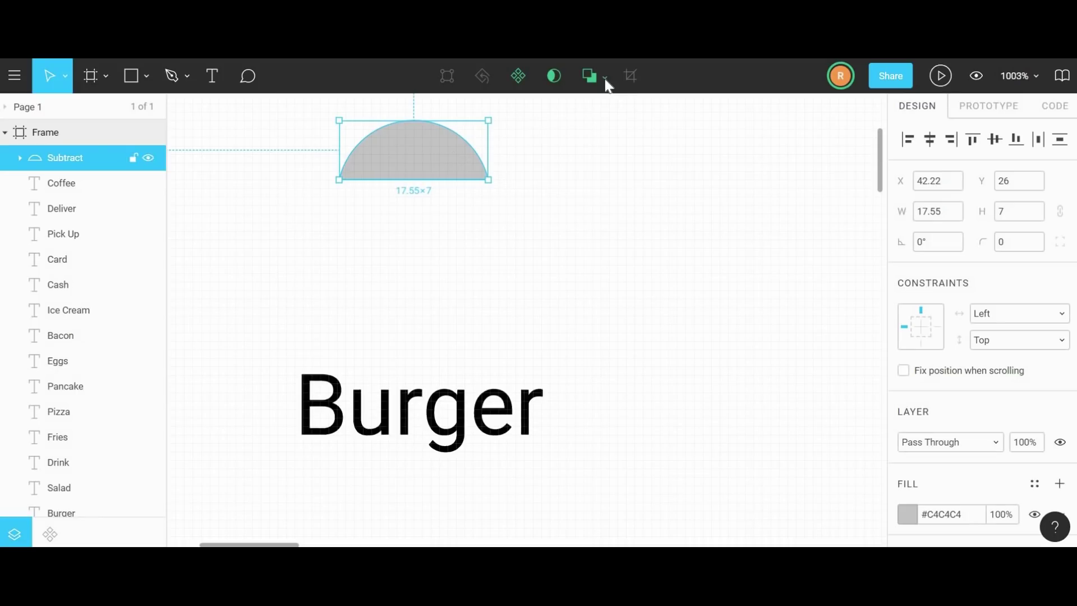
click(605, 82)
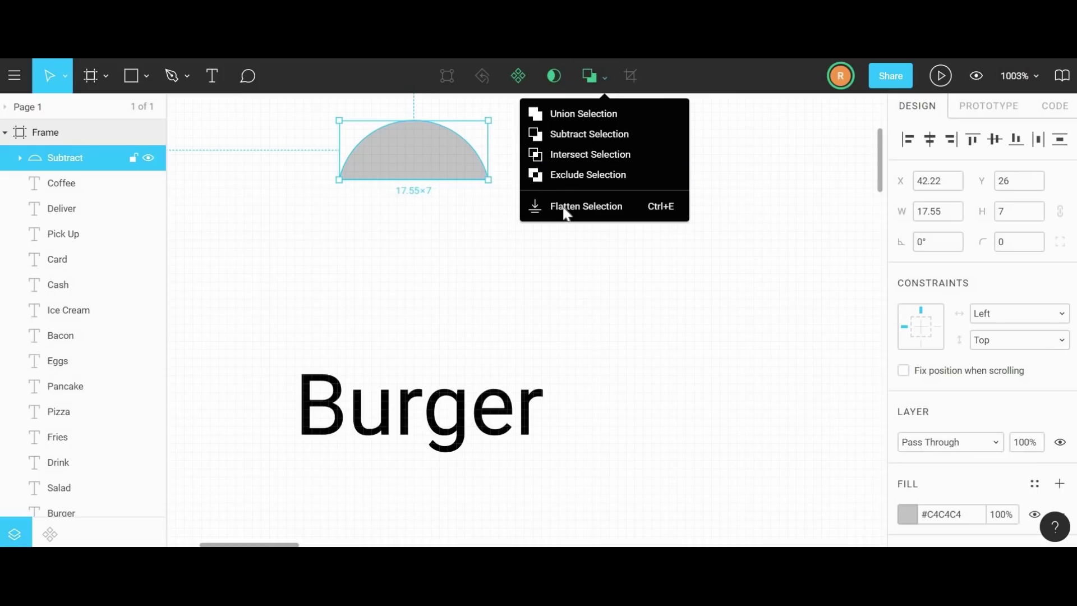
click(538, 186)
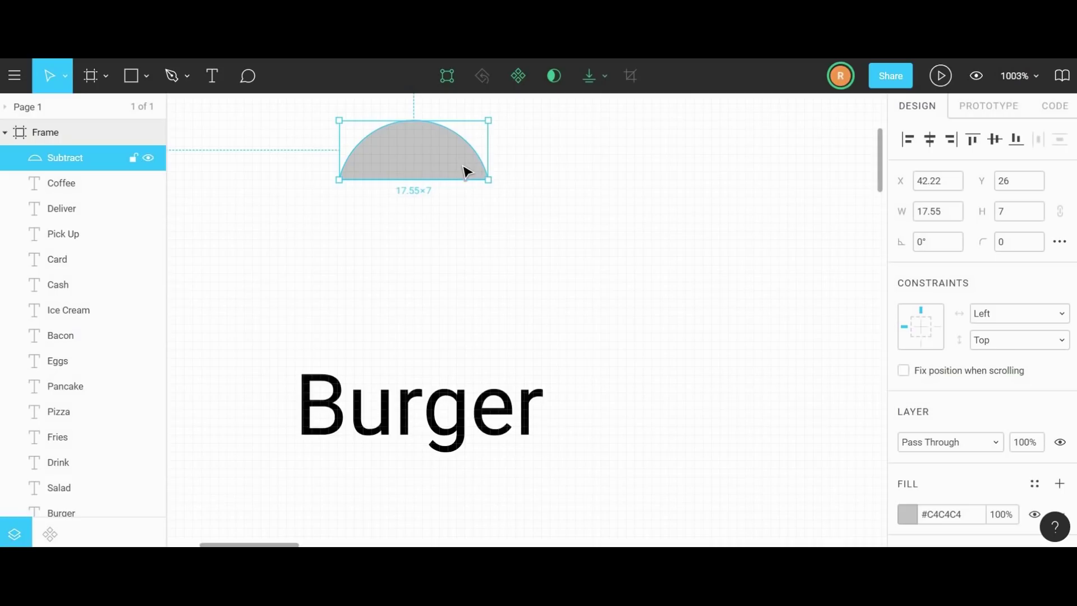
Step: Duplicate the dome below itself, rotate the copy to -180° and resize it to 18 × 3 as the bottom bun
alt+drag(433, 162, 423, 244)
drag(503, 251, 418, 238)
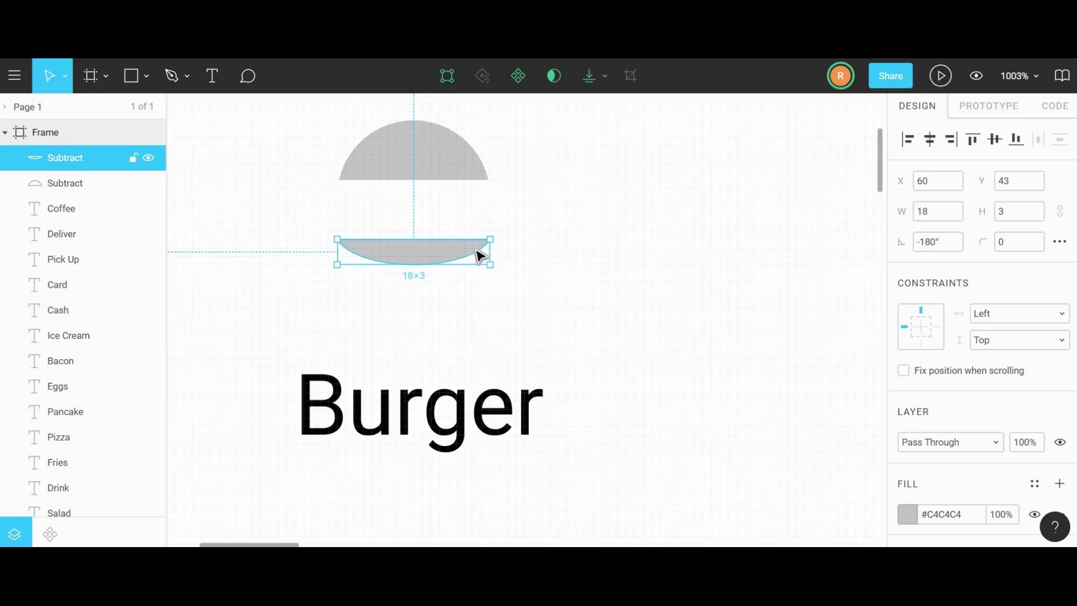
Step: Round the bottom bun's two upper corner points with a corner radius
double_click(481, 257)
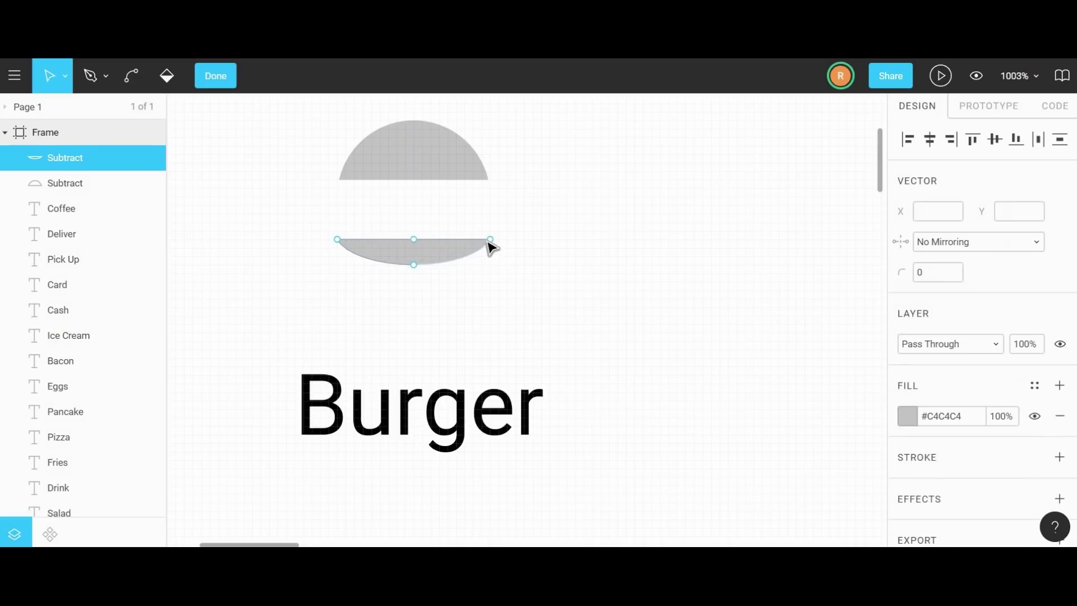
click(489, 240)
shift+click(338, 240)
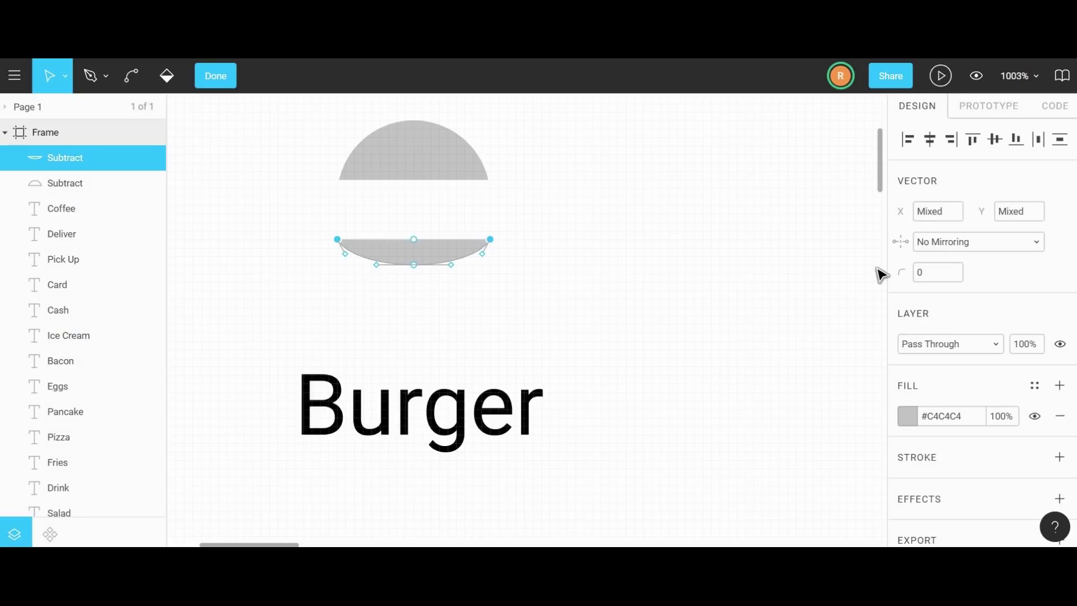
click(922, 272)
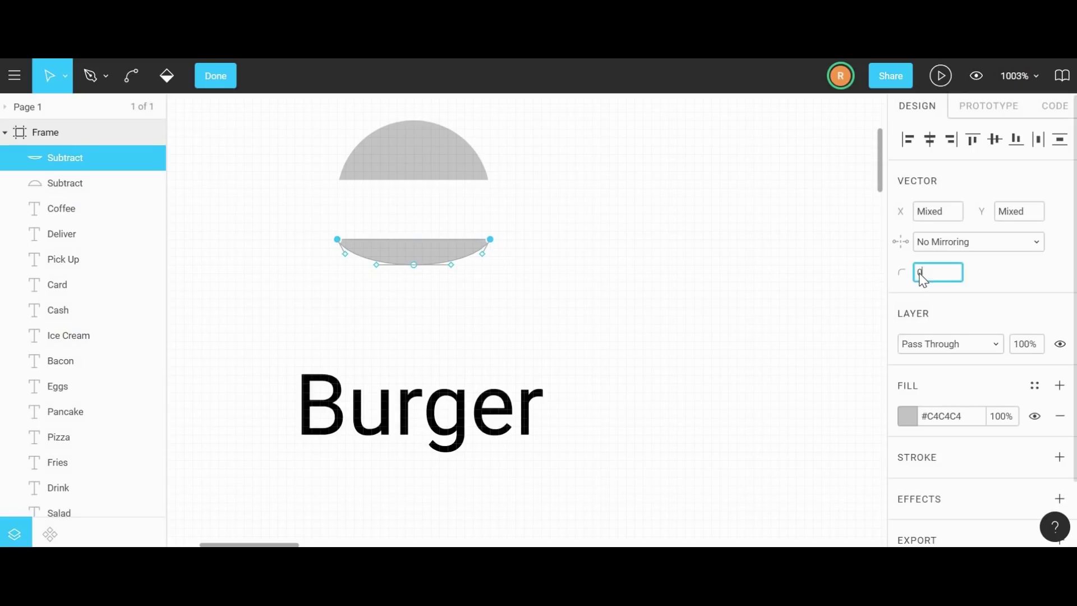
click(629, 217)
click(599, 216)
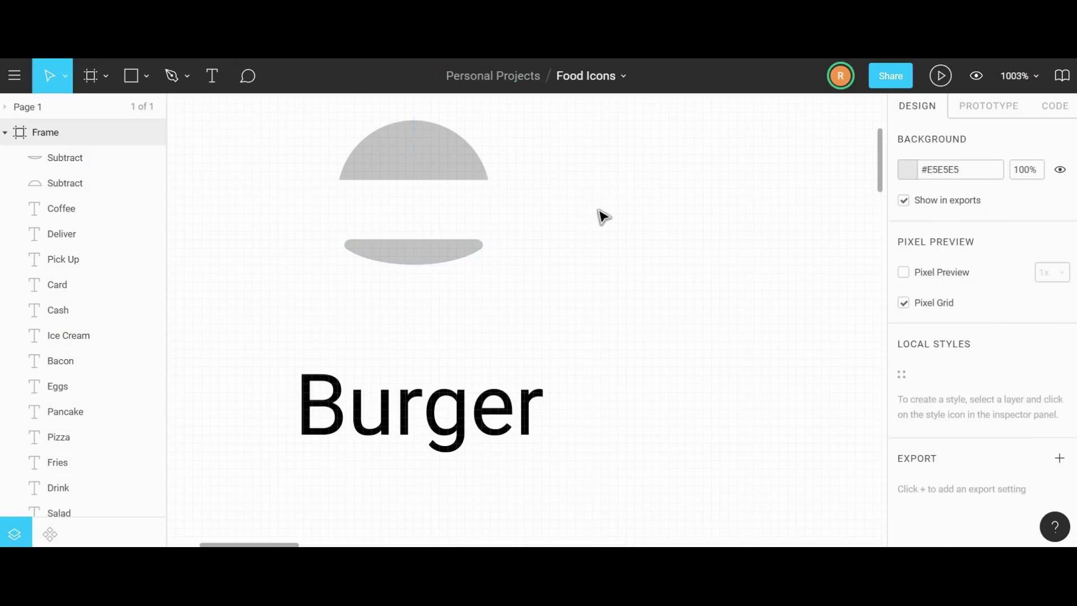
Step: Stretch the bottom bun upward to a height of 4
click(444, 247)
drag(419, 235, 425, 226)
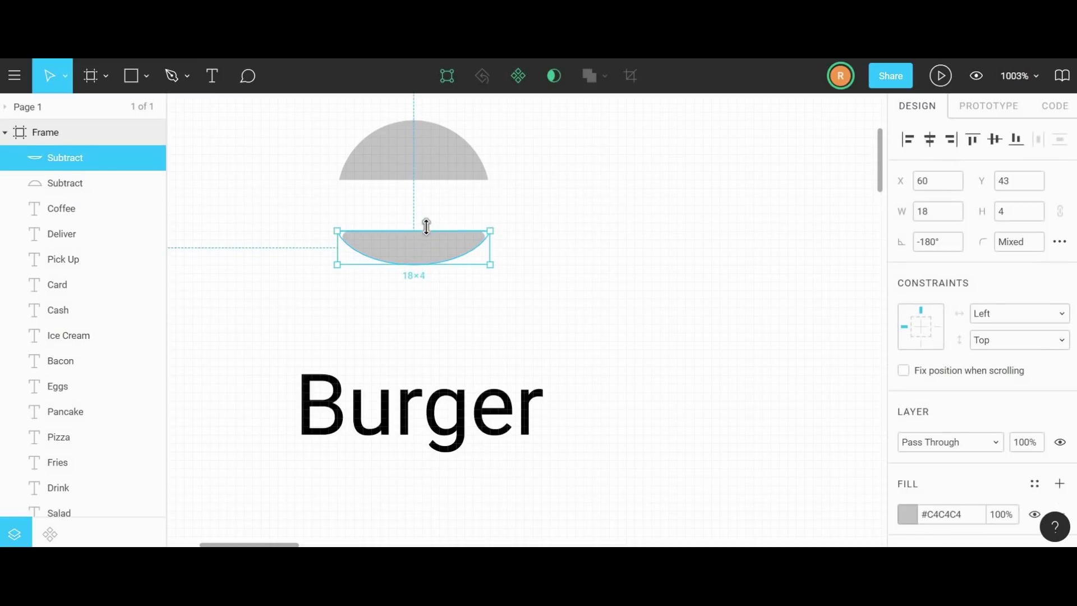
click(536, 214)
Step: Round the top bun's two lower corner points with a corner radius of 1
click(145, 78)
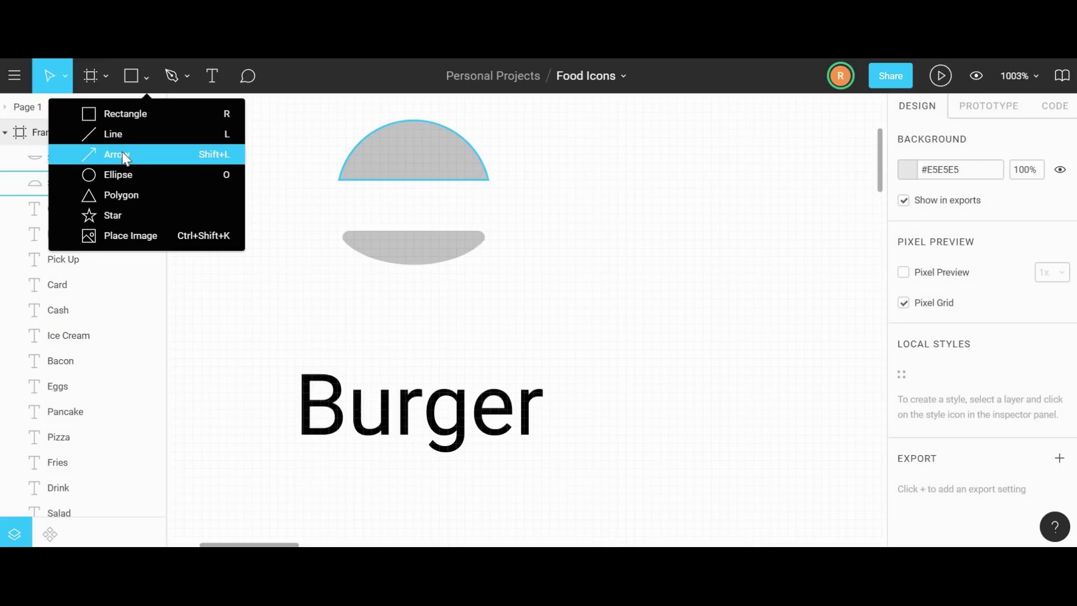
click(463, 162)
key(Return)
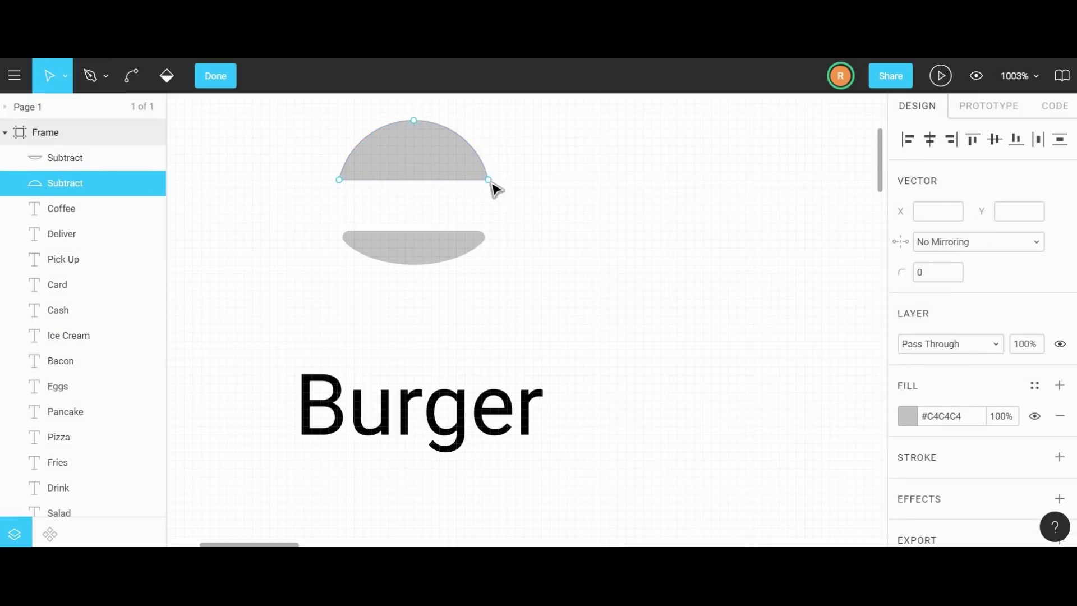
click(488, 179)
shift+click(339, 180)
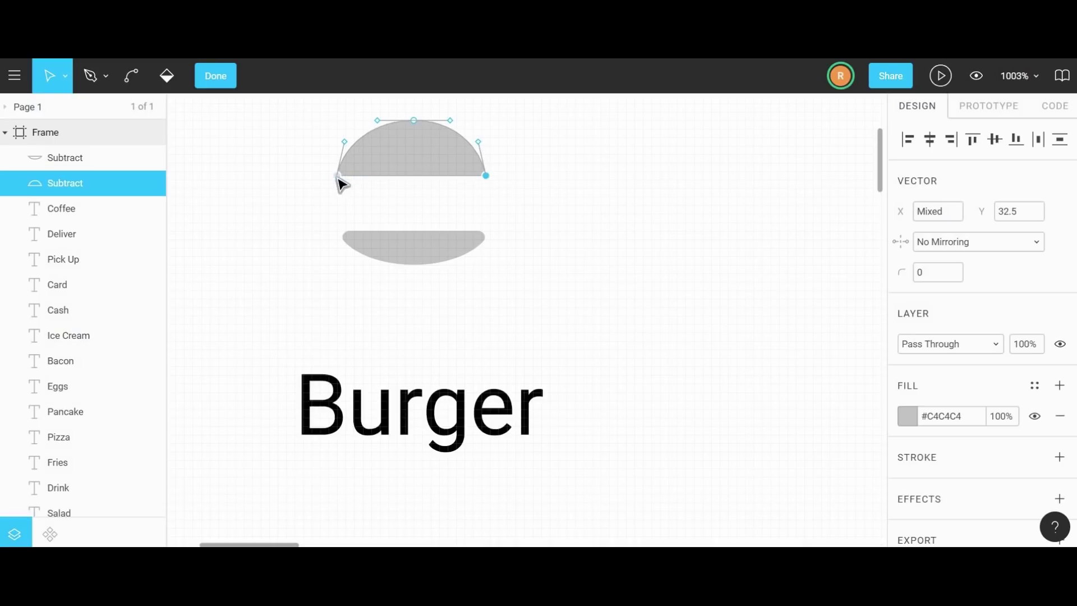
key(ctrl+z)
shift+click(339, 180)
click(925, 280)
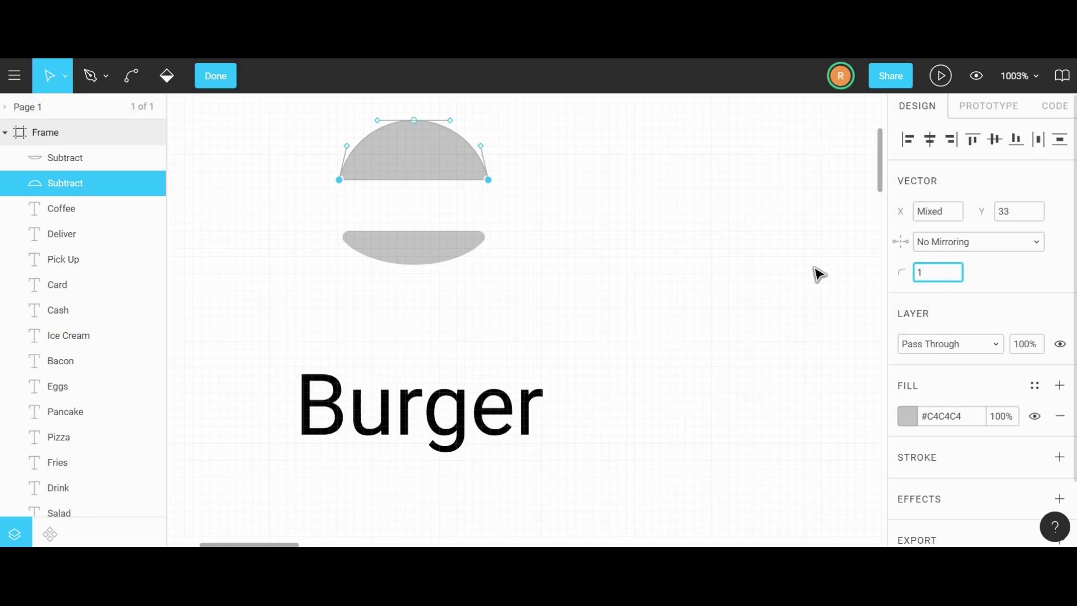
key(Return)
click(425, 141)
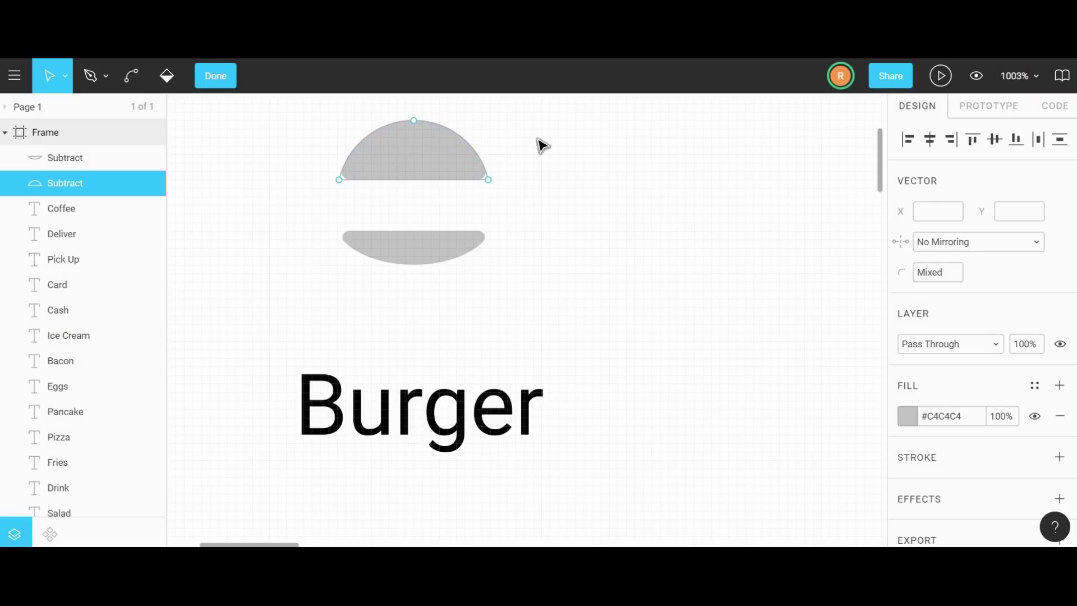
key(Escape)
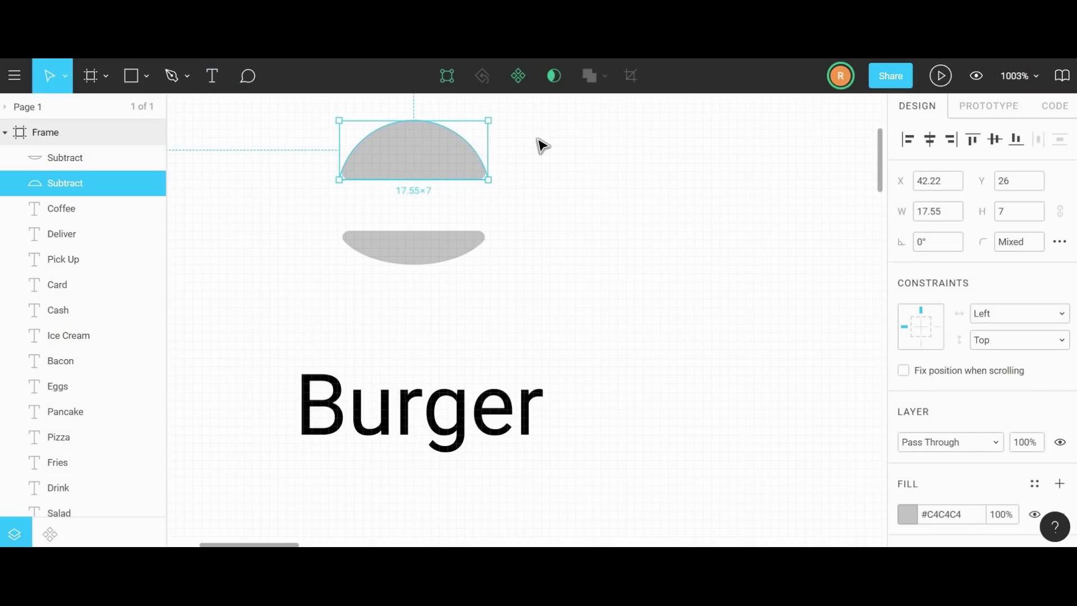
click(525, 188)
Step: Draw an 18 × 3 rectangle between the two buns and position it at X 42, Y 35
click(133, 77)
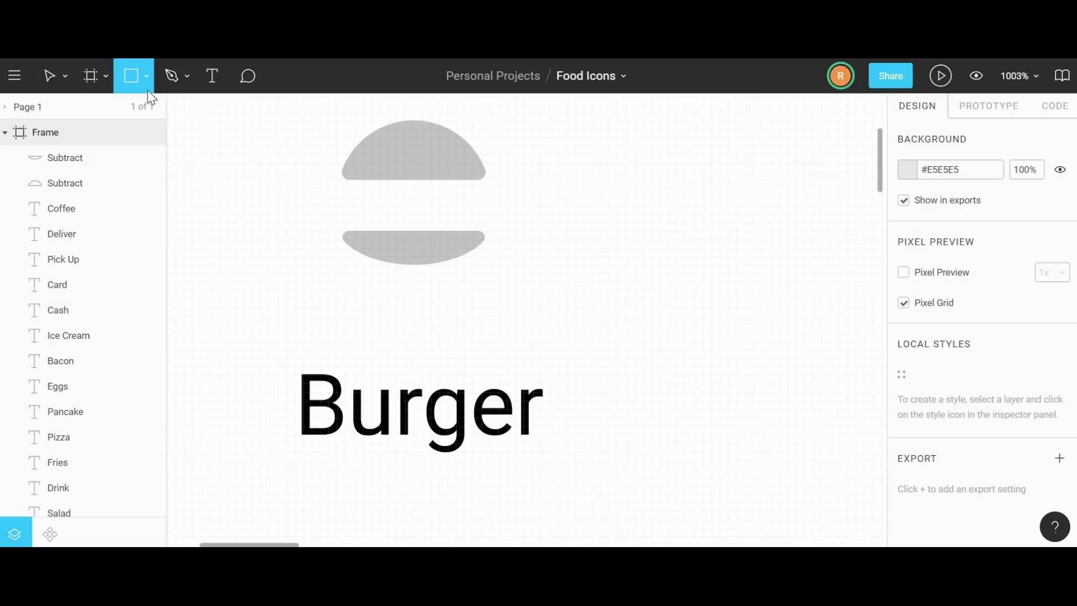
mouse_move(343, 200)
mouse_down()
mouse_move(497, 217)
mouse_move(490, 224)
mouse_up()
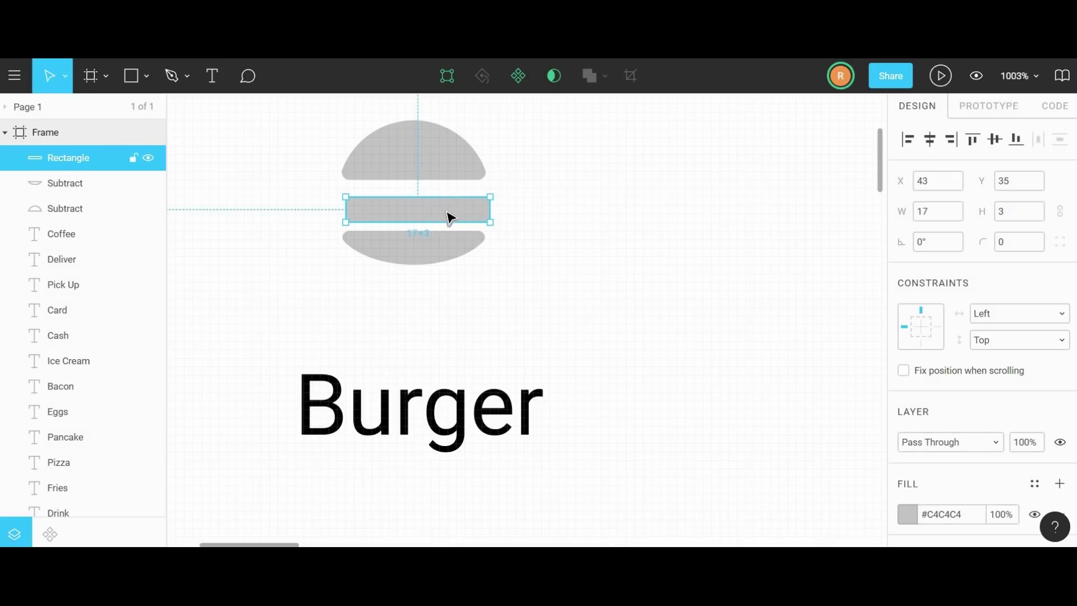
key(alt)
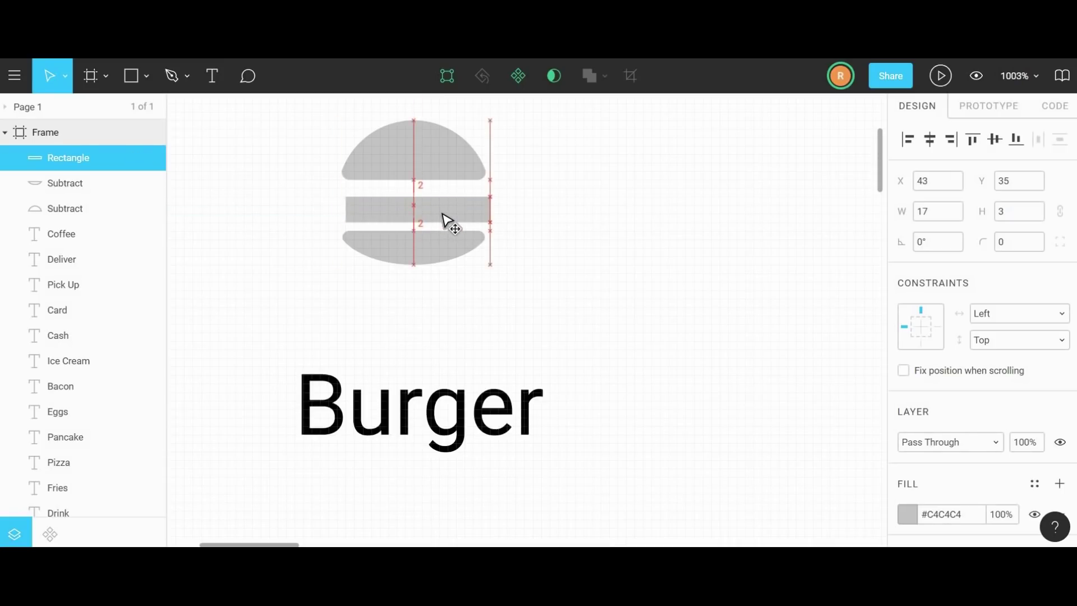
drag(341, 207, 333, 208)
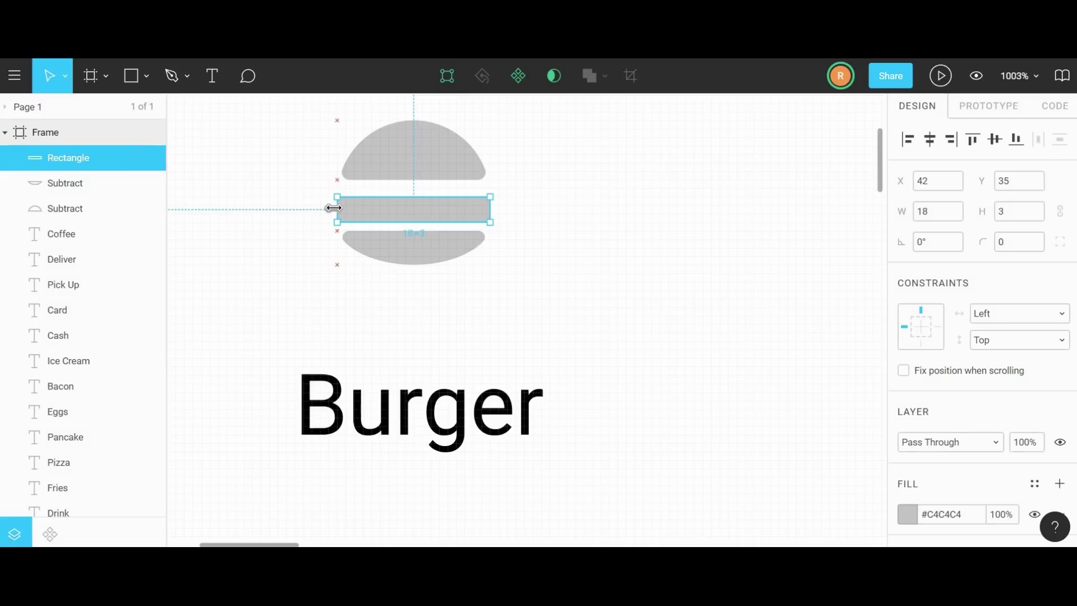
key(alt)
drag(397, 218, 398, 212)
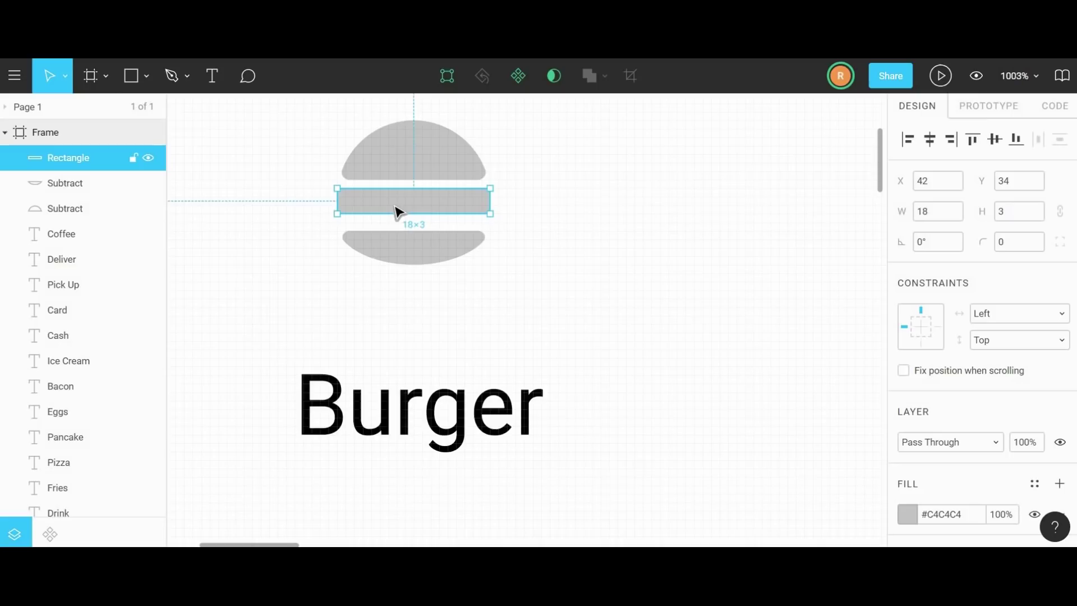
key(Down)
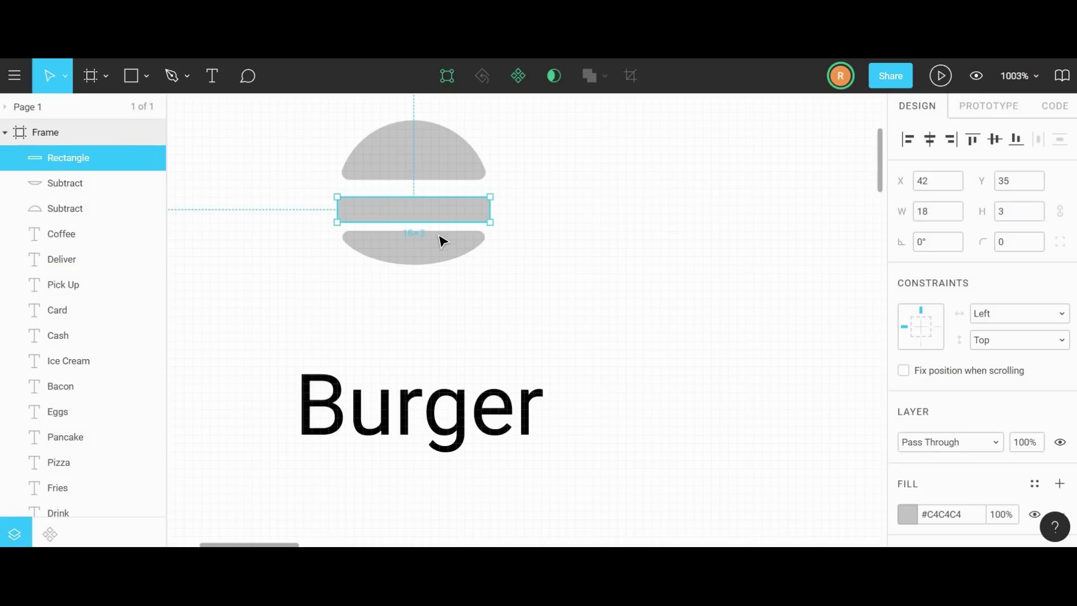
Step: Move the bottom bun down one pixel to Y 44, widening its gap to the middle rectangle
click(441, 239)
key(Down)
click(442, 220)
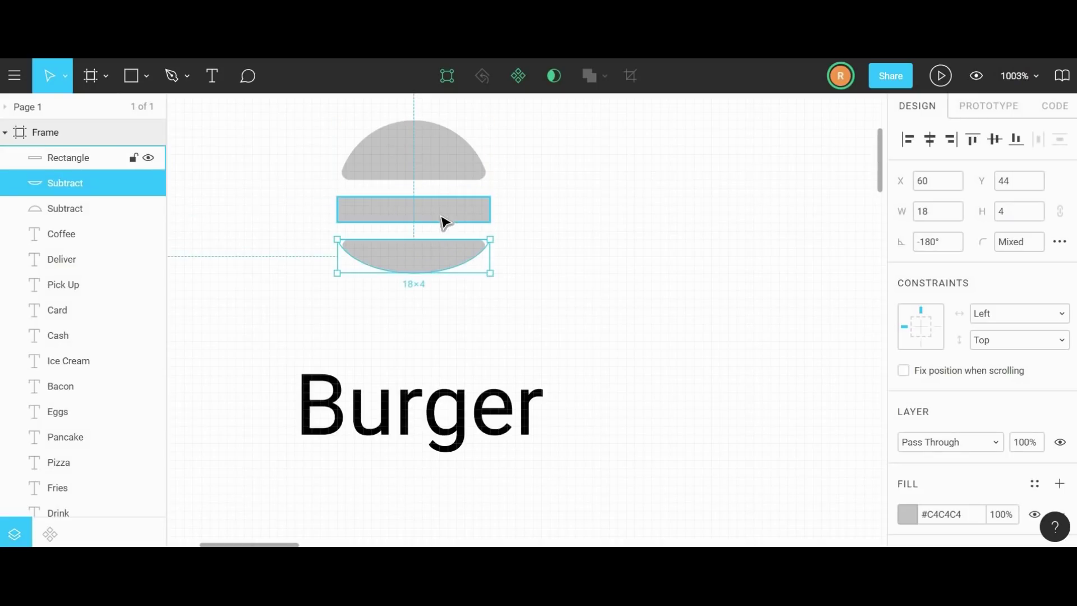
click(175, 84)
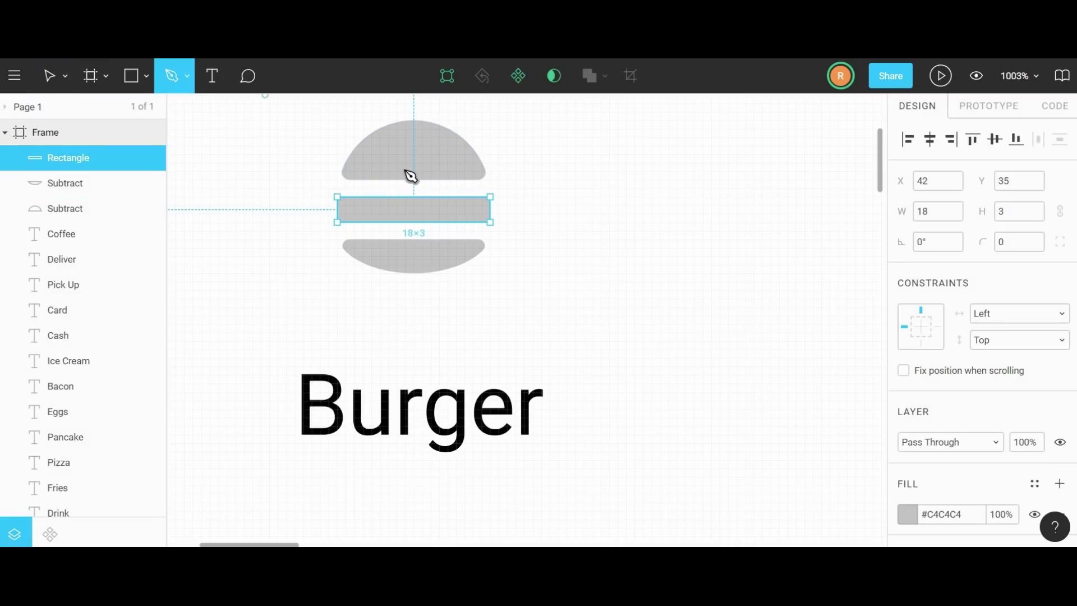
key(v)
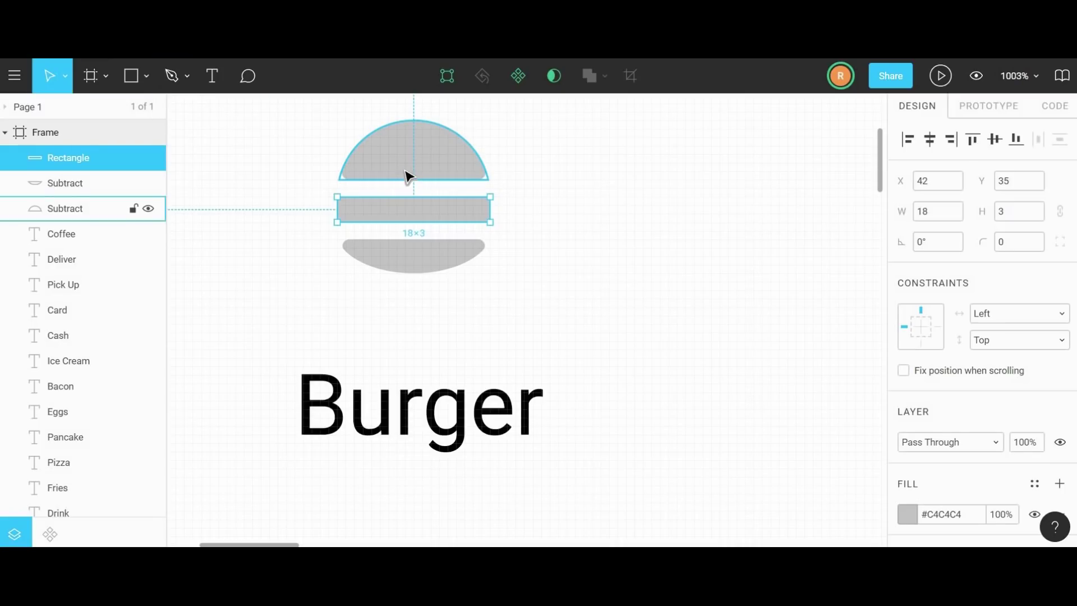
Step: Open the middle rectangle for vector editing and start a Pen path at the midpoint of its upper edge, X 51, Y 35
double_click(427, 211)
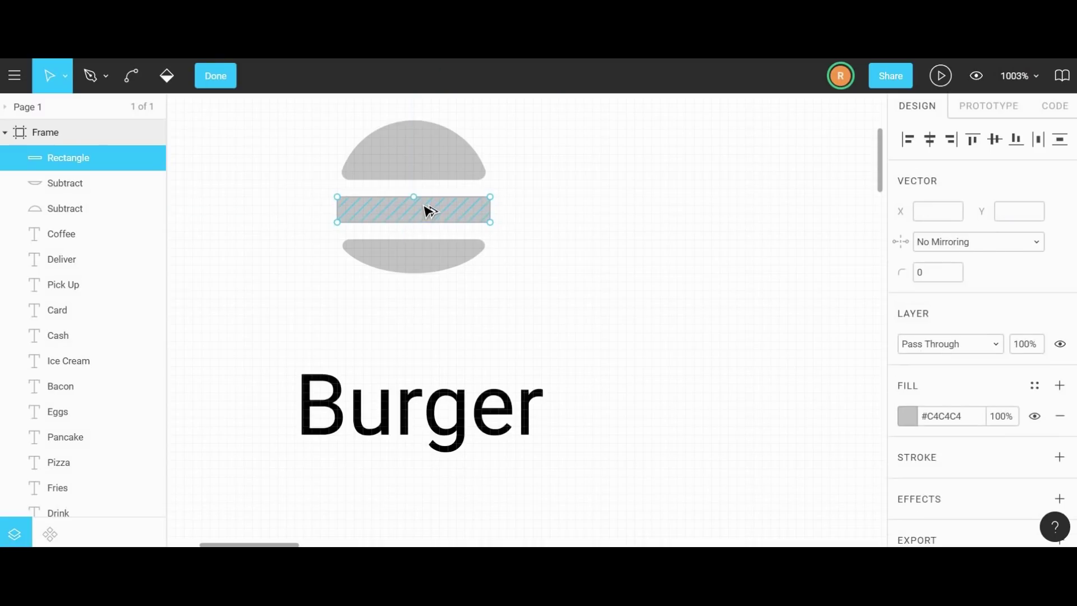
key(p)
scroll(429, 211, up, 5)
click(408, 203)
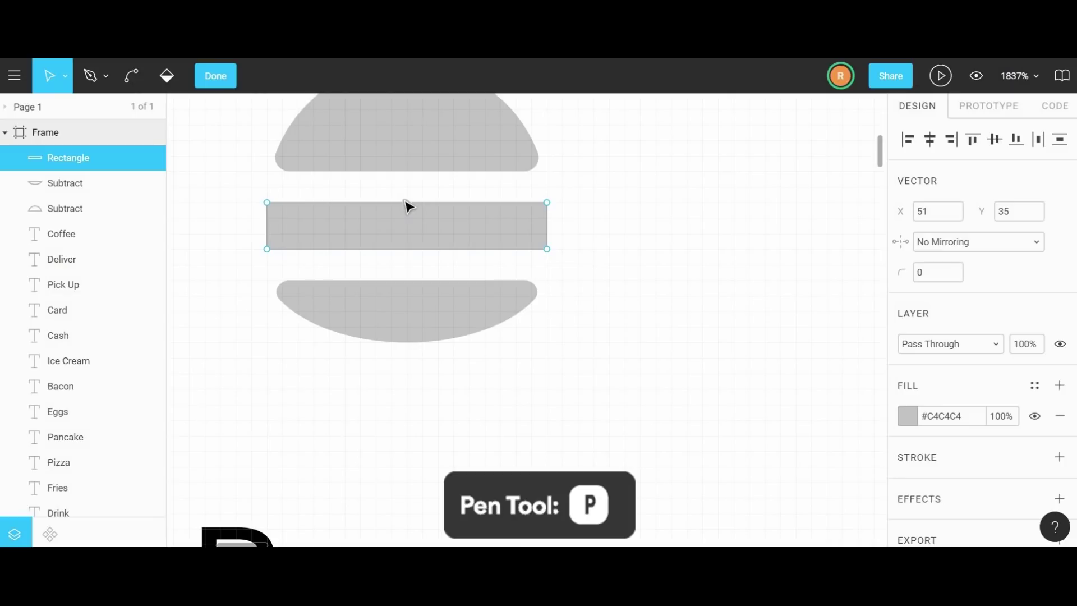
key(p)
click(407, 202)
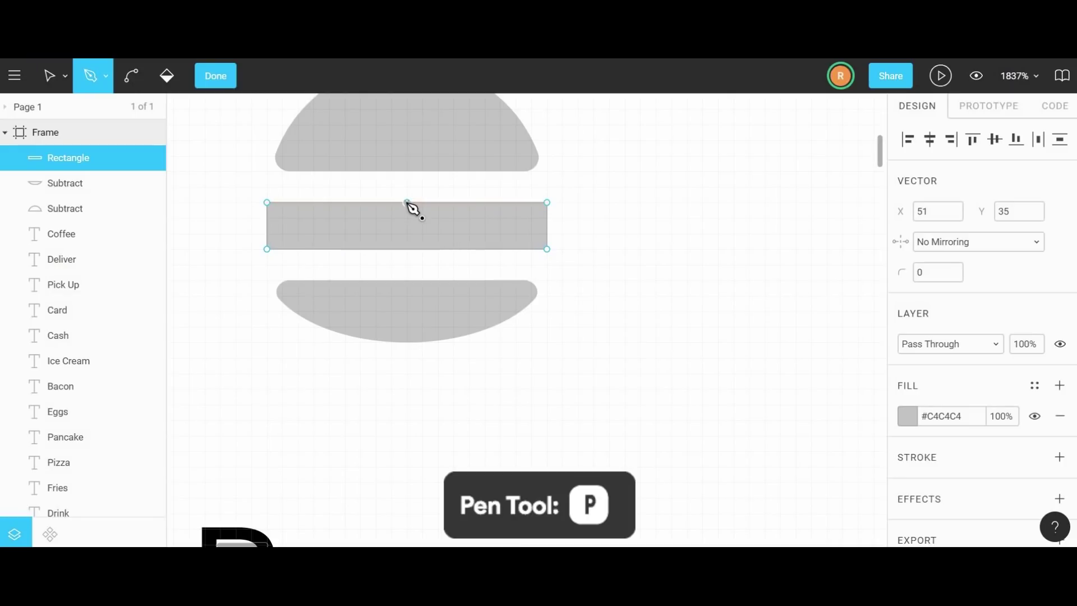
click(446, 249)
key(ctrl+z)
key(ctrl+z)
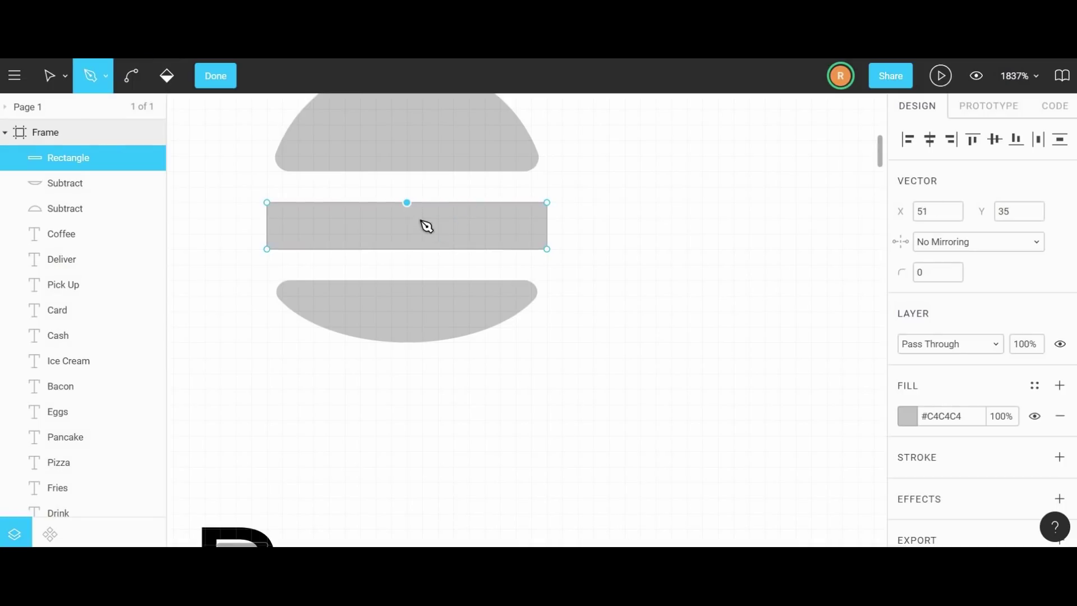
Step: Draw a V inside the middle rectangle from its upper edge's midpoint to X 53, Y 38 on the lower edge and back up to the right
click(438, 249)
click(477, 202)
key(Escape)
click(408, 203)
click(439, 249)
click(477, 203)
click(439, 250)
click(407, 203)
click(477, 203)
Step: Shift the V's lower tip slightly right and remove the fill inside the triangle with the Paint Bucket
key(v)
click(439, 250)
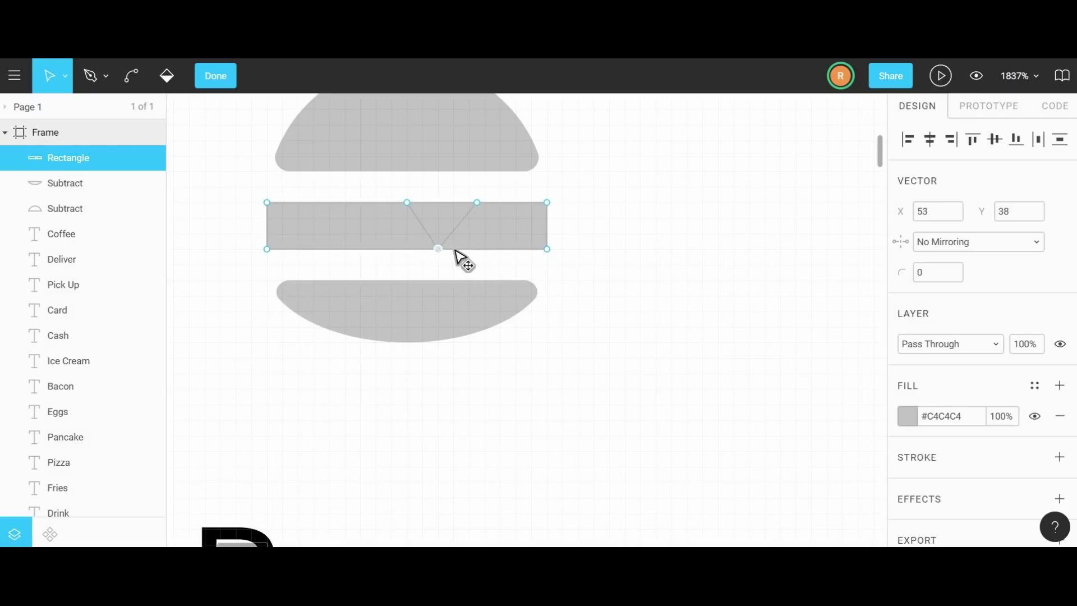
drag(440, 249, 446, 249)
click(167, 76)
click(432, 213)
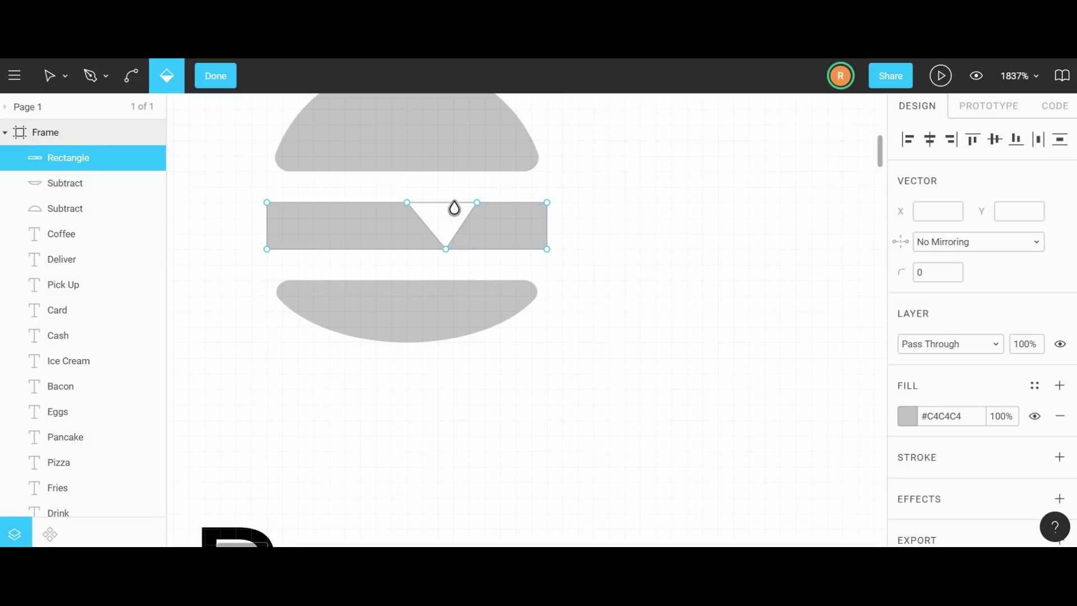
key(v)
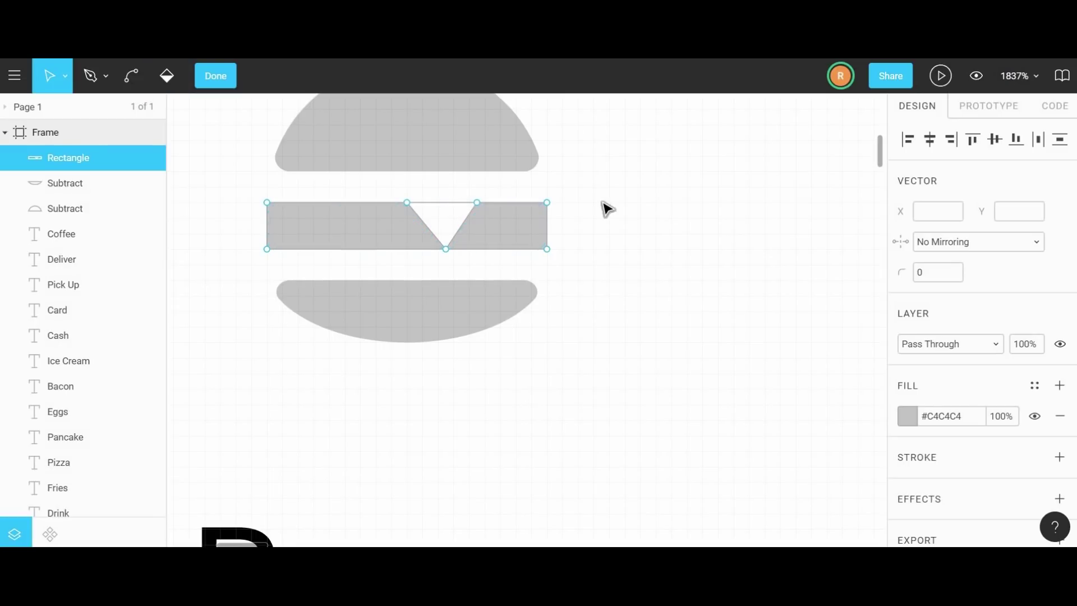
key(Escape)
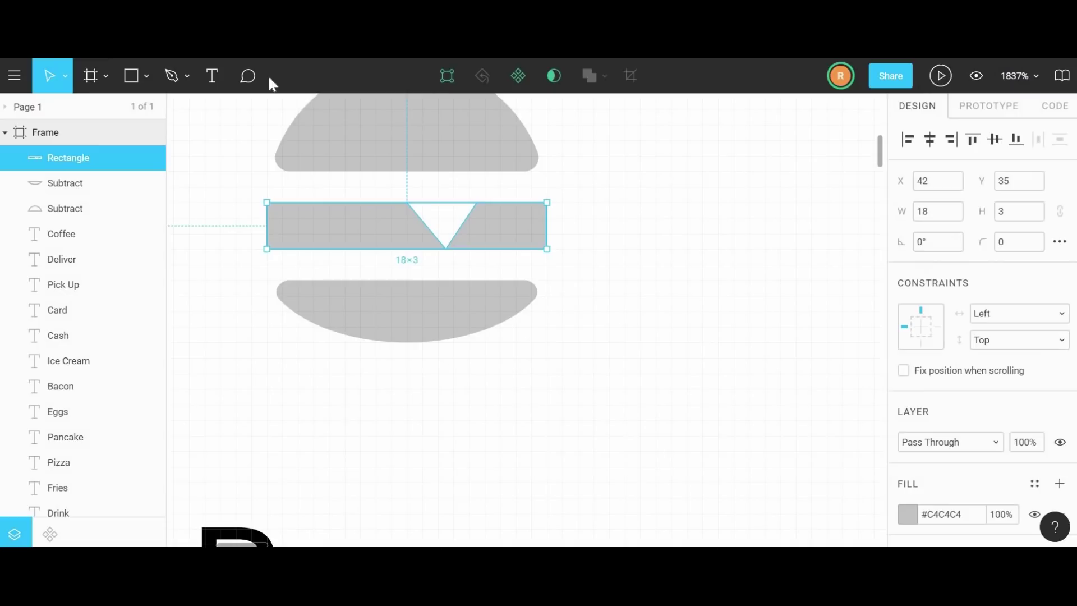
click(615, 221)
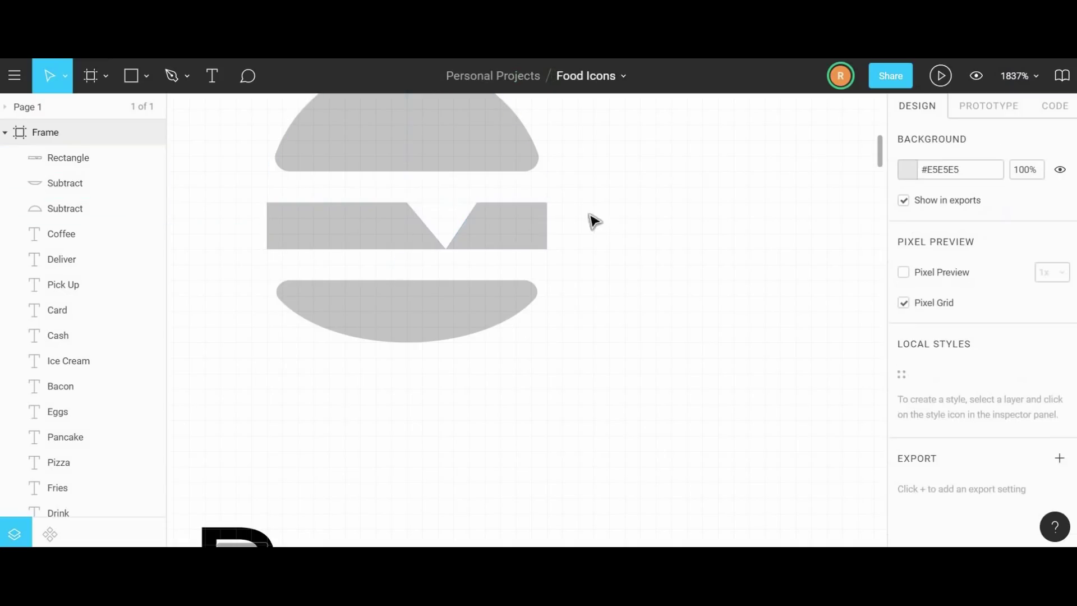
Step: Round the notched middle layer's four outer corner points with a corner radius of 1
click(514, 219)
double_click(516, 219)
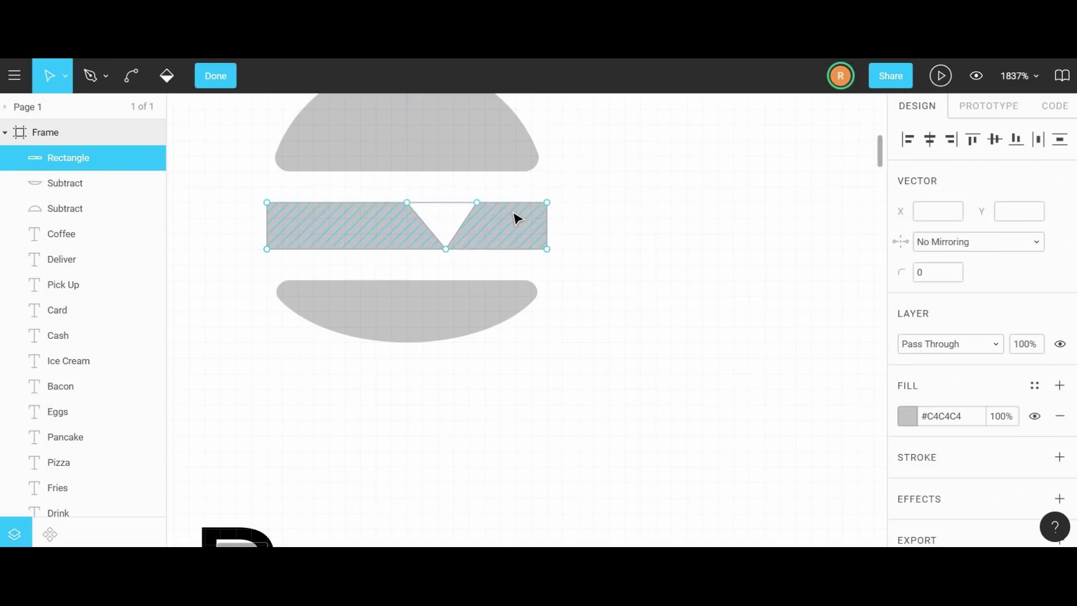
click(547, 202)
shift+click(547, 249)
shift+click(266, 249)
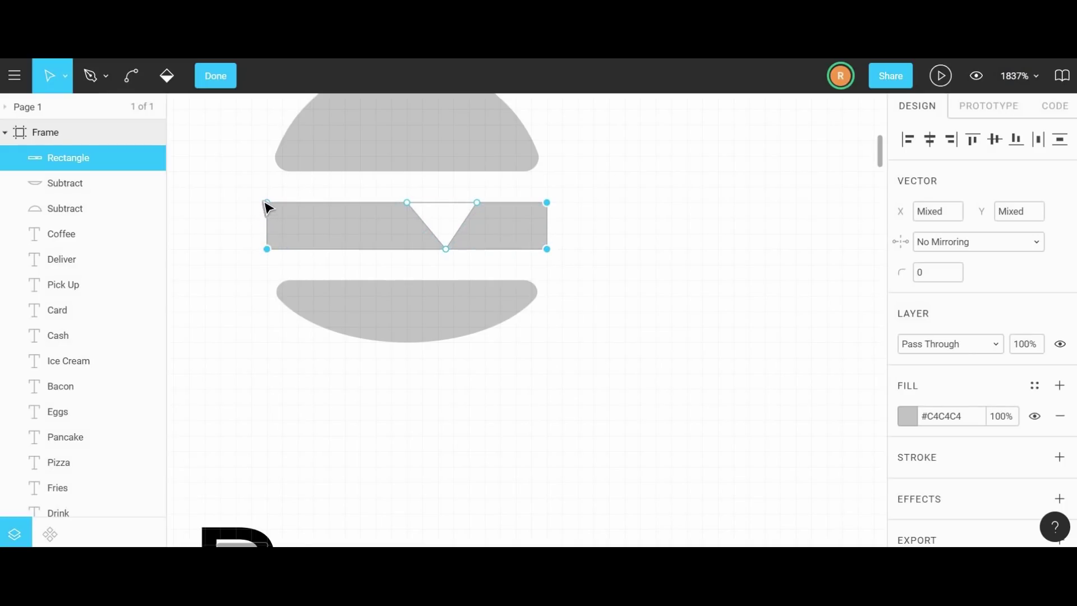
shift+click(266, 203)
click(939, 275)
double_click(938, 275)
text(1)
key(Return)
click(604, 206)
key(Return)
key(Return)
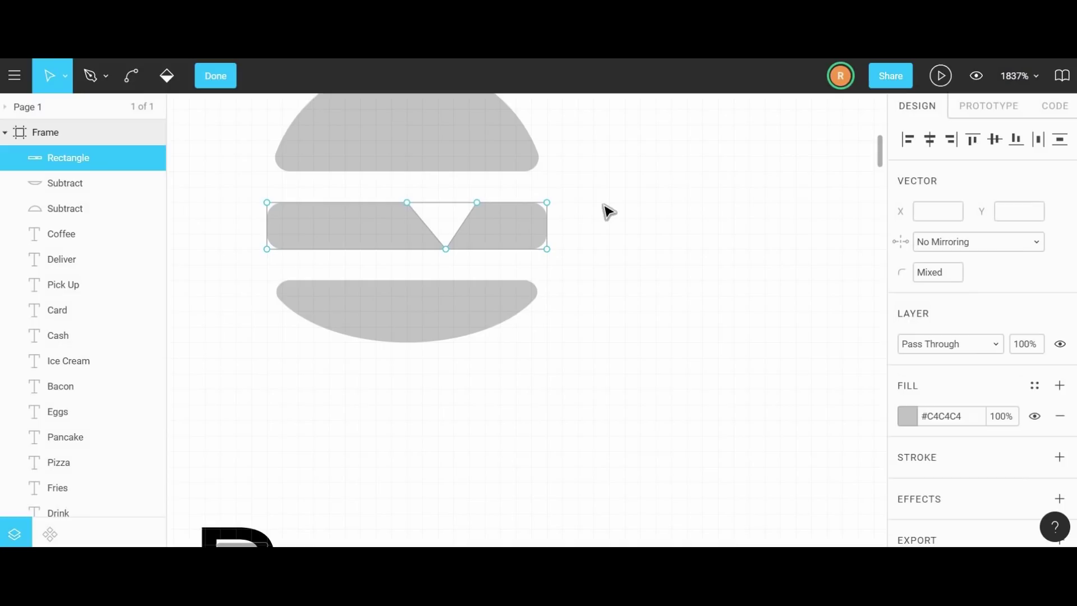
key(Escape)
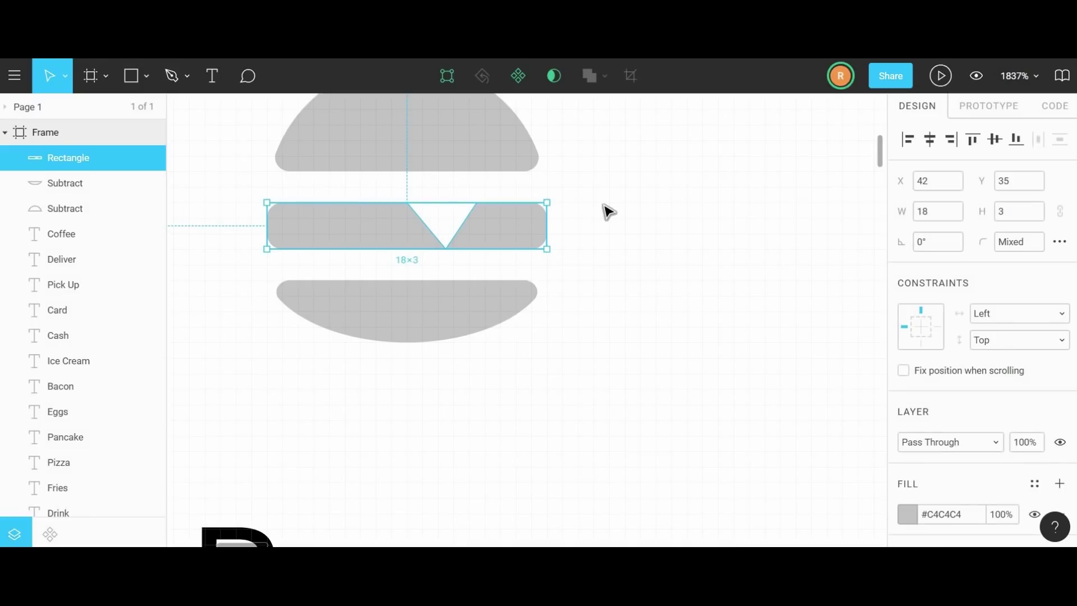
Step: Select all three burger shapes and move them together about 4 pixels down toward the Burger label
scroll(607, 212, down, 3)
drag(621, 114, 479, 310)
key(Down)
key(Down)
key(Down)
key(Down)
key(Down)
key(Down)
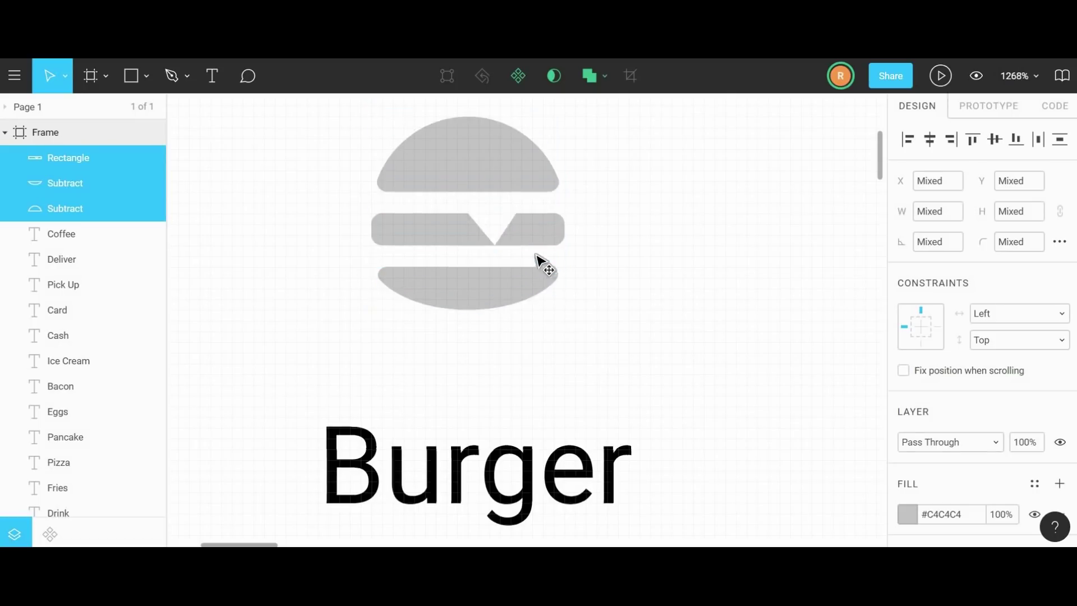
key(Down)
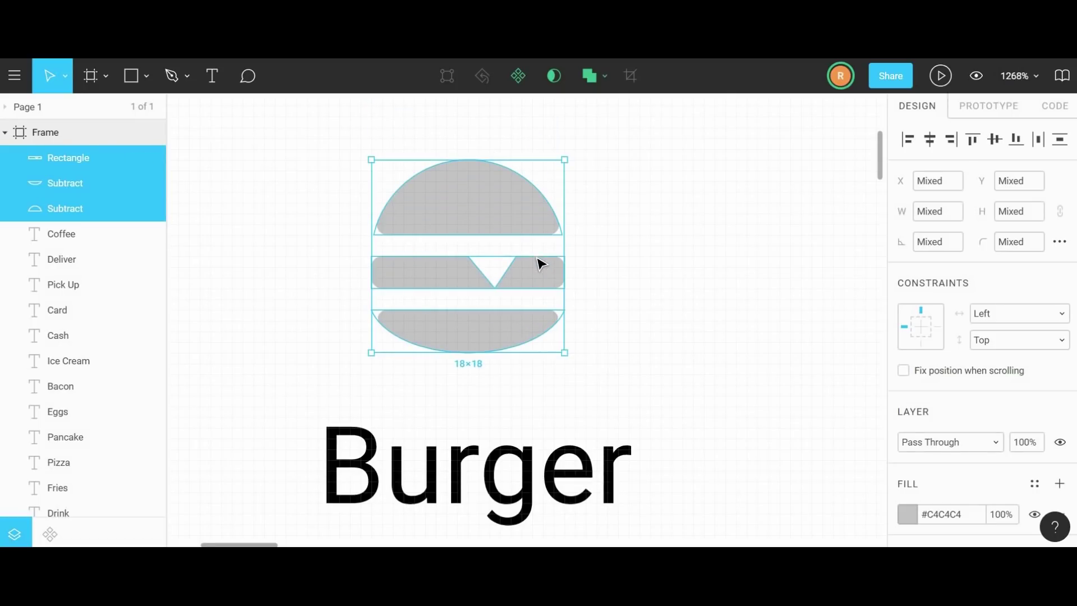
Step: Draw a 24 × 24 circle above the Salad label at X 110, Y 24
scroll(540, 263, right, 2)
scroll(540, 264, down, 3)
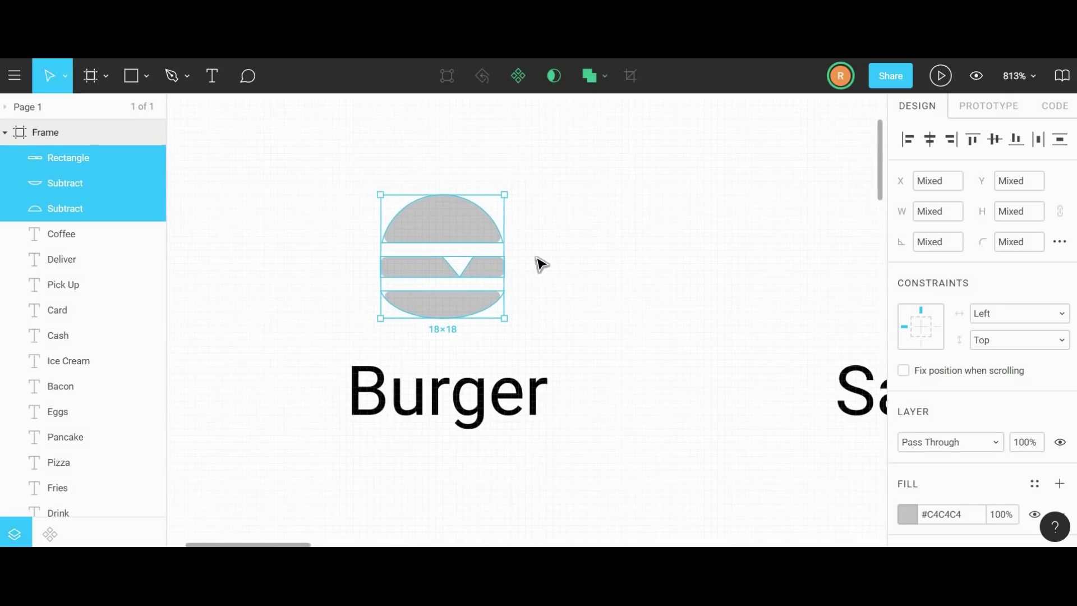
scroll(392, 245, right, 3)
scroll(515, 329, up, 3)
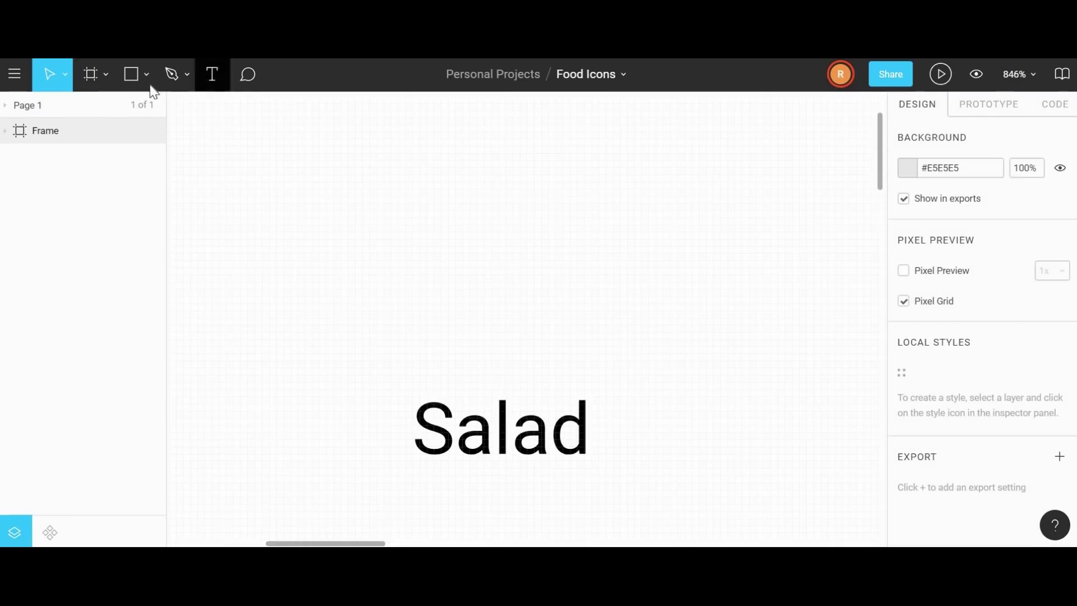
click(146, 75)
click(112, 171)
drag(426, 176, 599, 348)
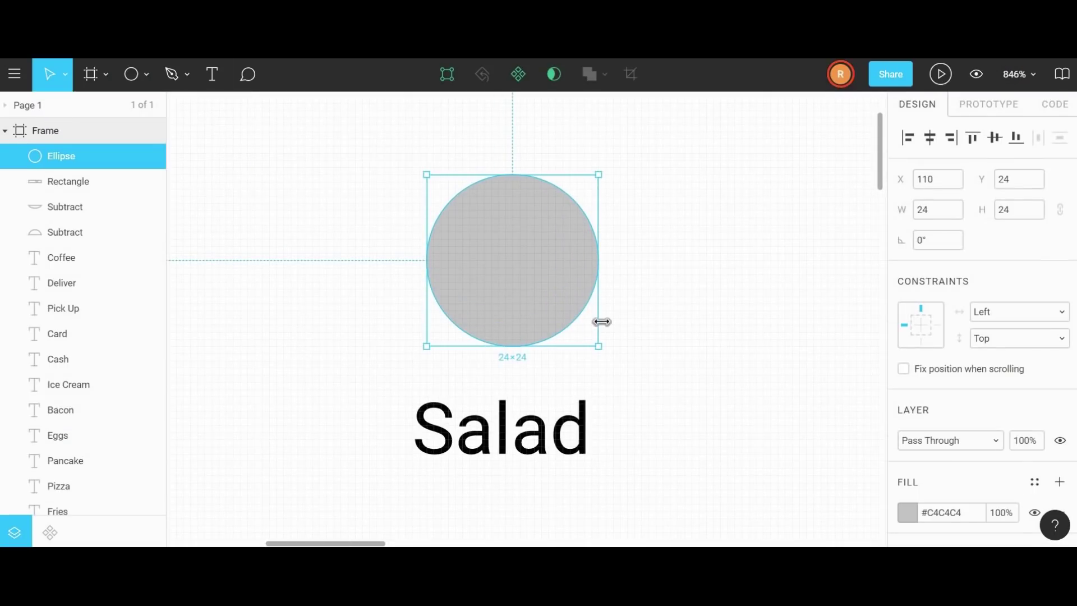
Step: Draw a 42 × 14 rectangle over the circle's upper half at X 104, Y 22 and stretch it downward to a height of about 17
click(146, 76)
click(112, 112)
drag(382, 261, 685, 161)
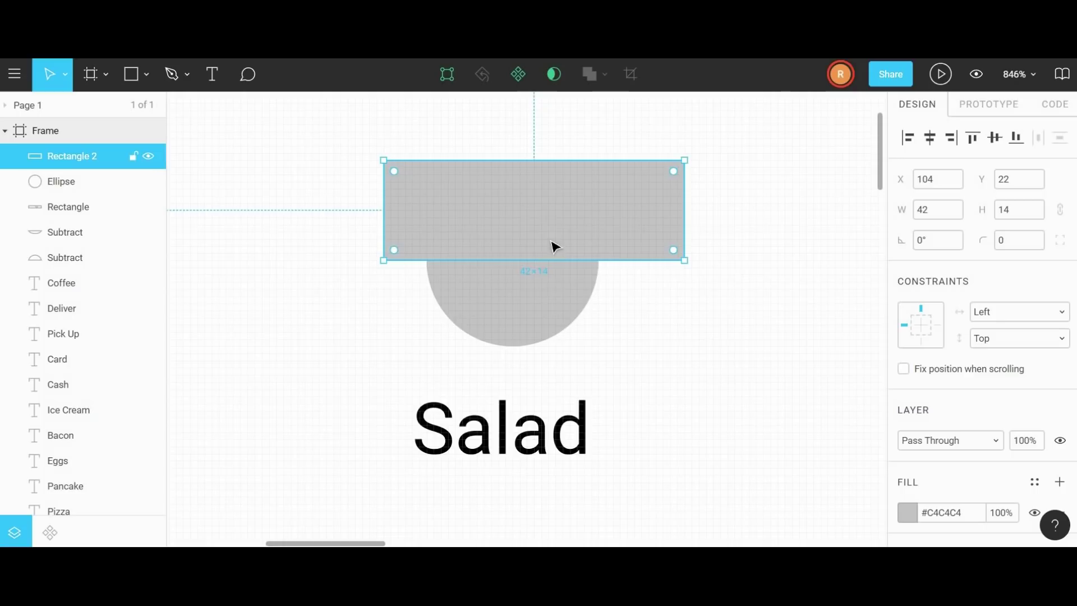
drag(548, 260, 548, 282)
Step: Add the circle to the rectangle's selection and try to apply a Boolean operation to both shapes
shift+click(552, 308)
click(605, 74)
click(606, 101)
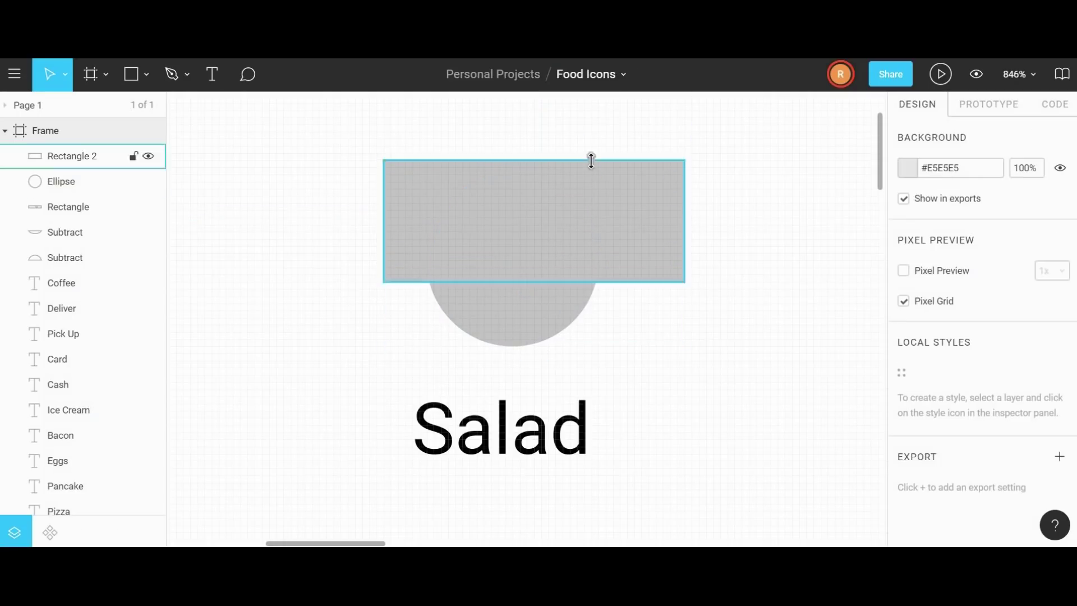